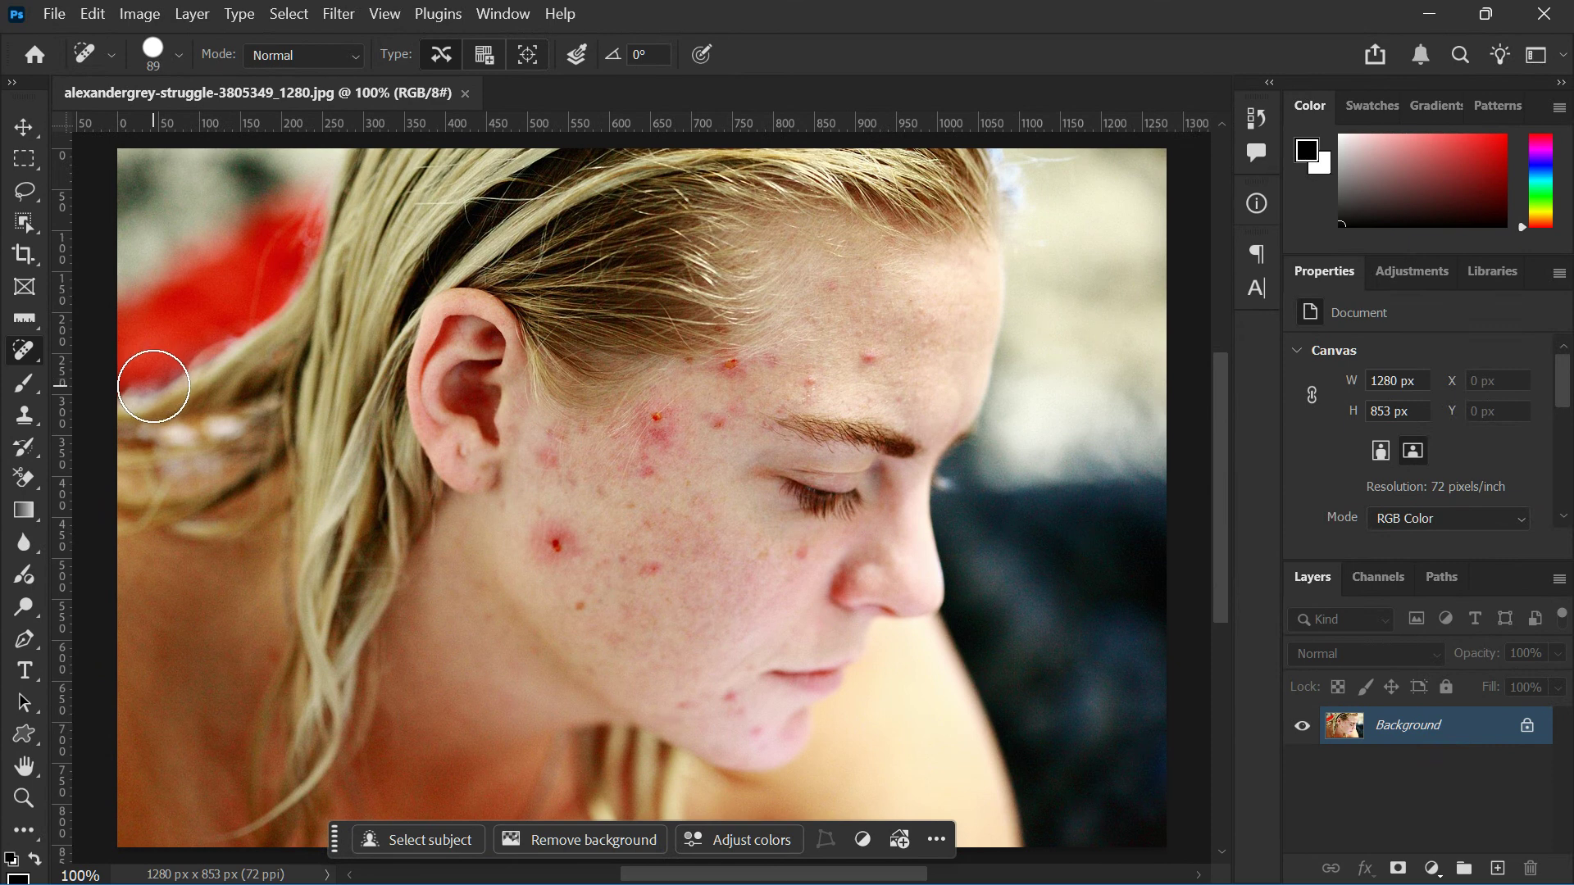
Select the Spot Healing Brush Tool and set its brush size to 52 px.
{"action": "right_click", "coordinate": [24, 351]}
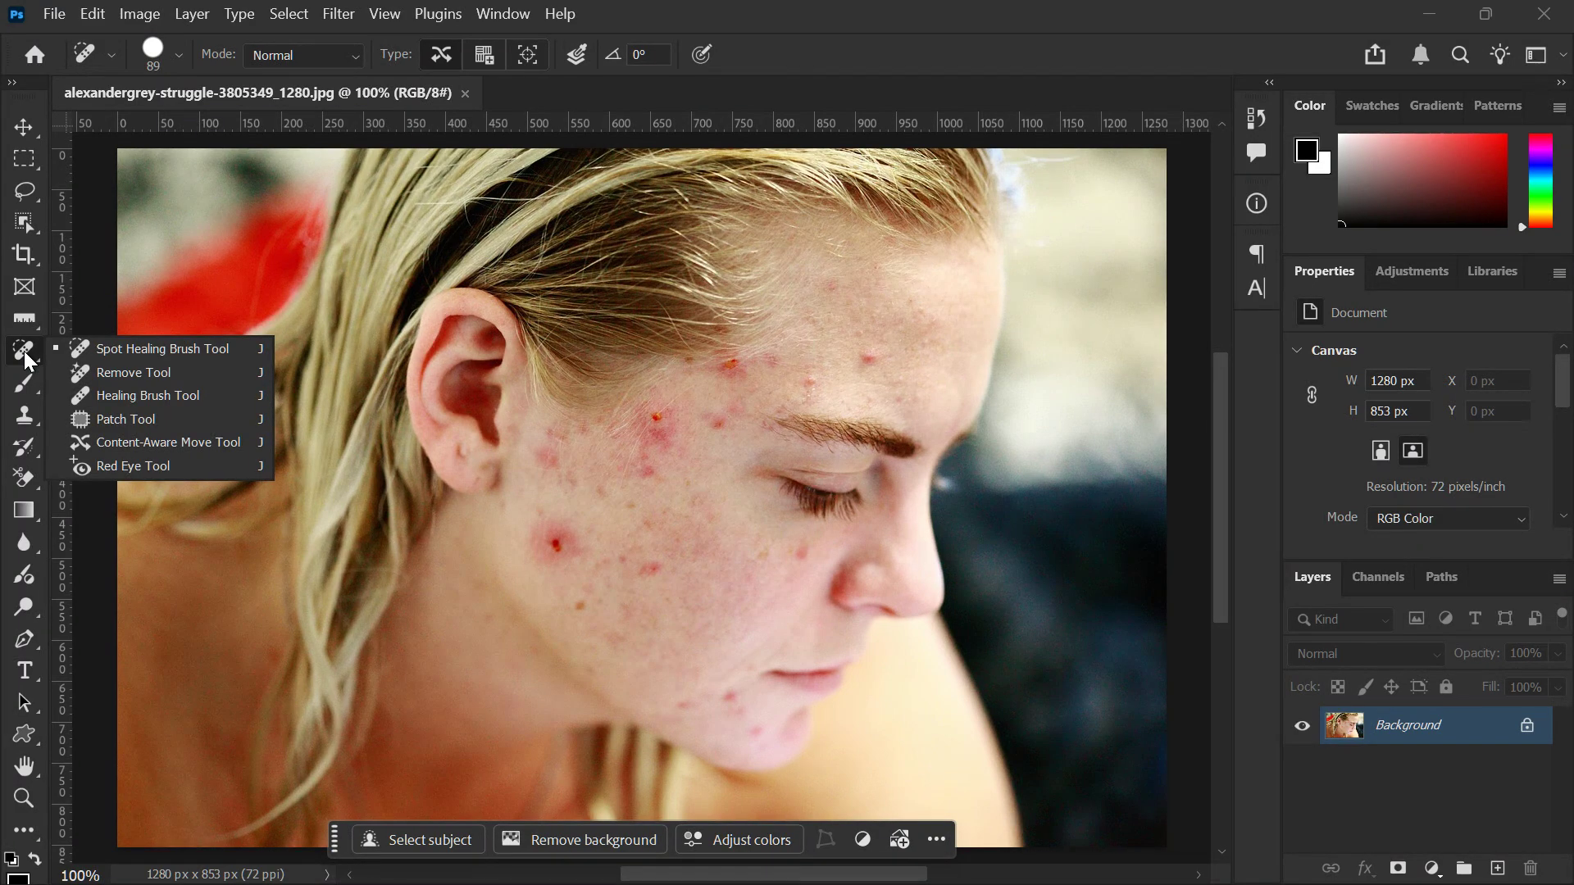
{"action": "left_click", "coordinate": [52, 350]}
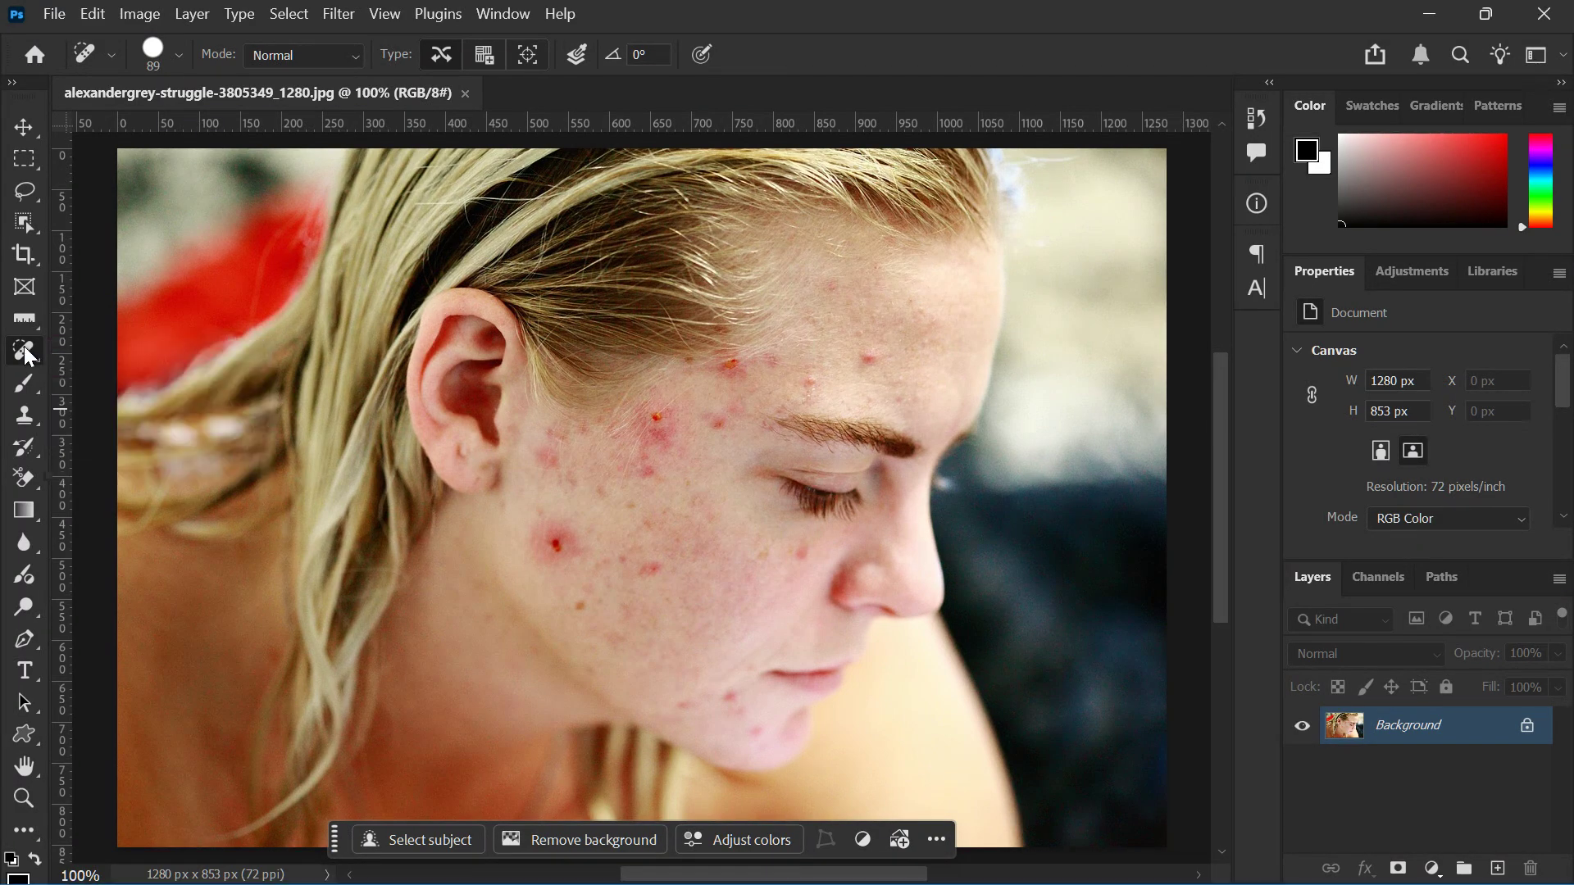
{"action": "left_click", "coordinate": [178, 56]}
{"action": "left_click_drag", "start_coordinate": [143, 120], "coordinate": [103, 122]}
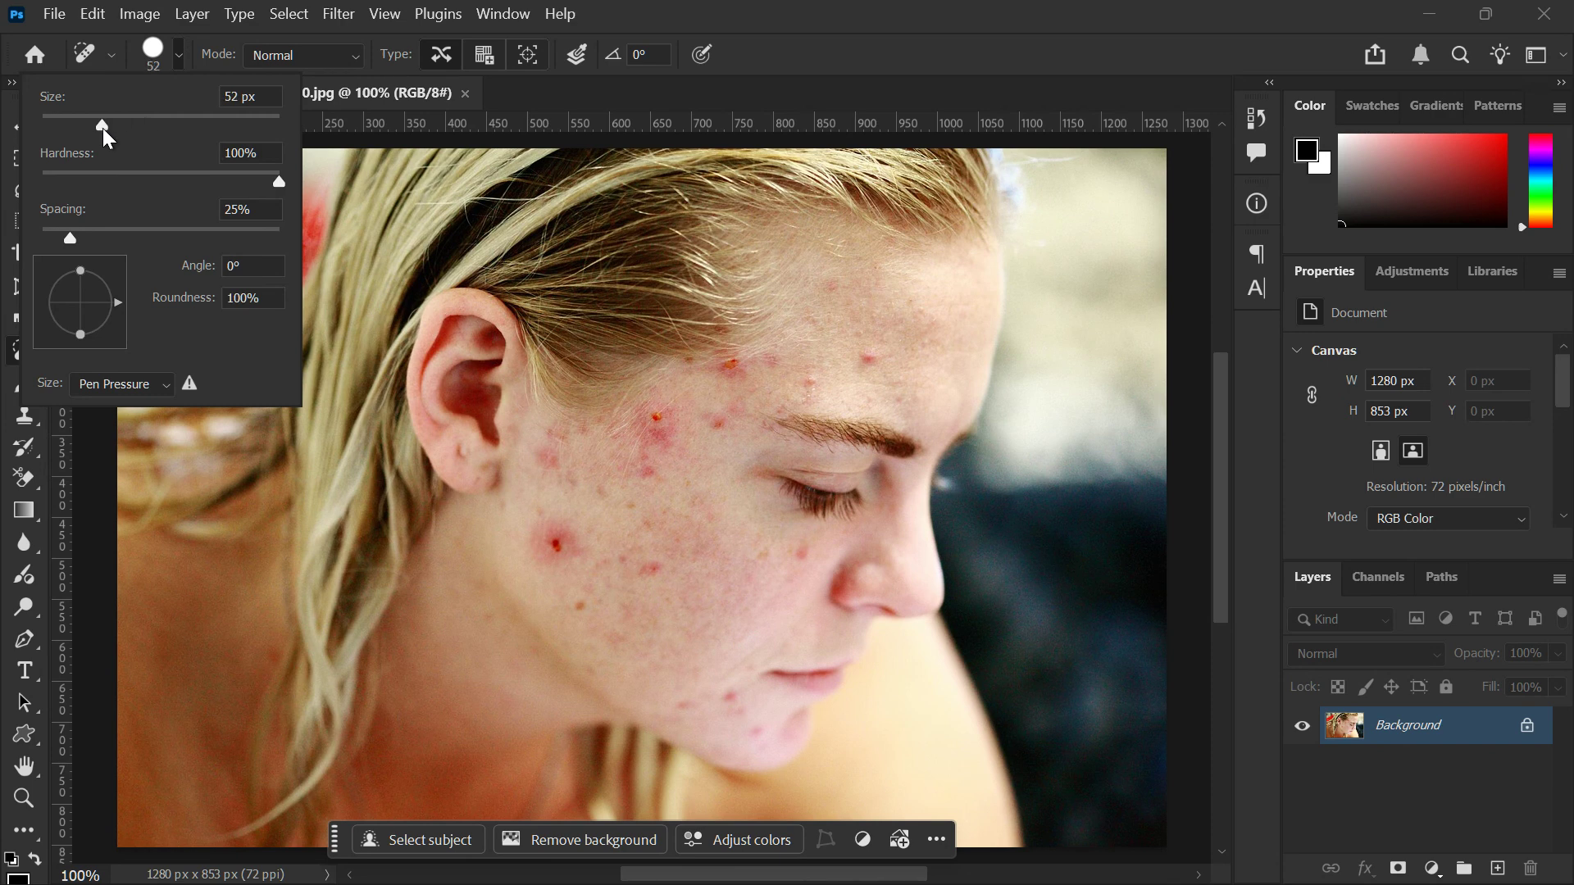
{"action": "left_click", "coordinate": [173, 61]}
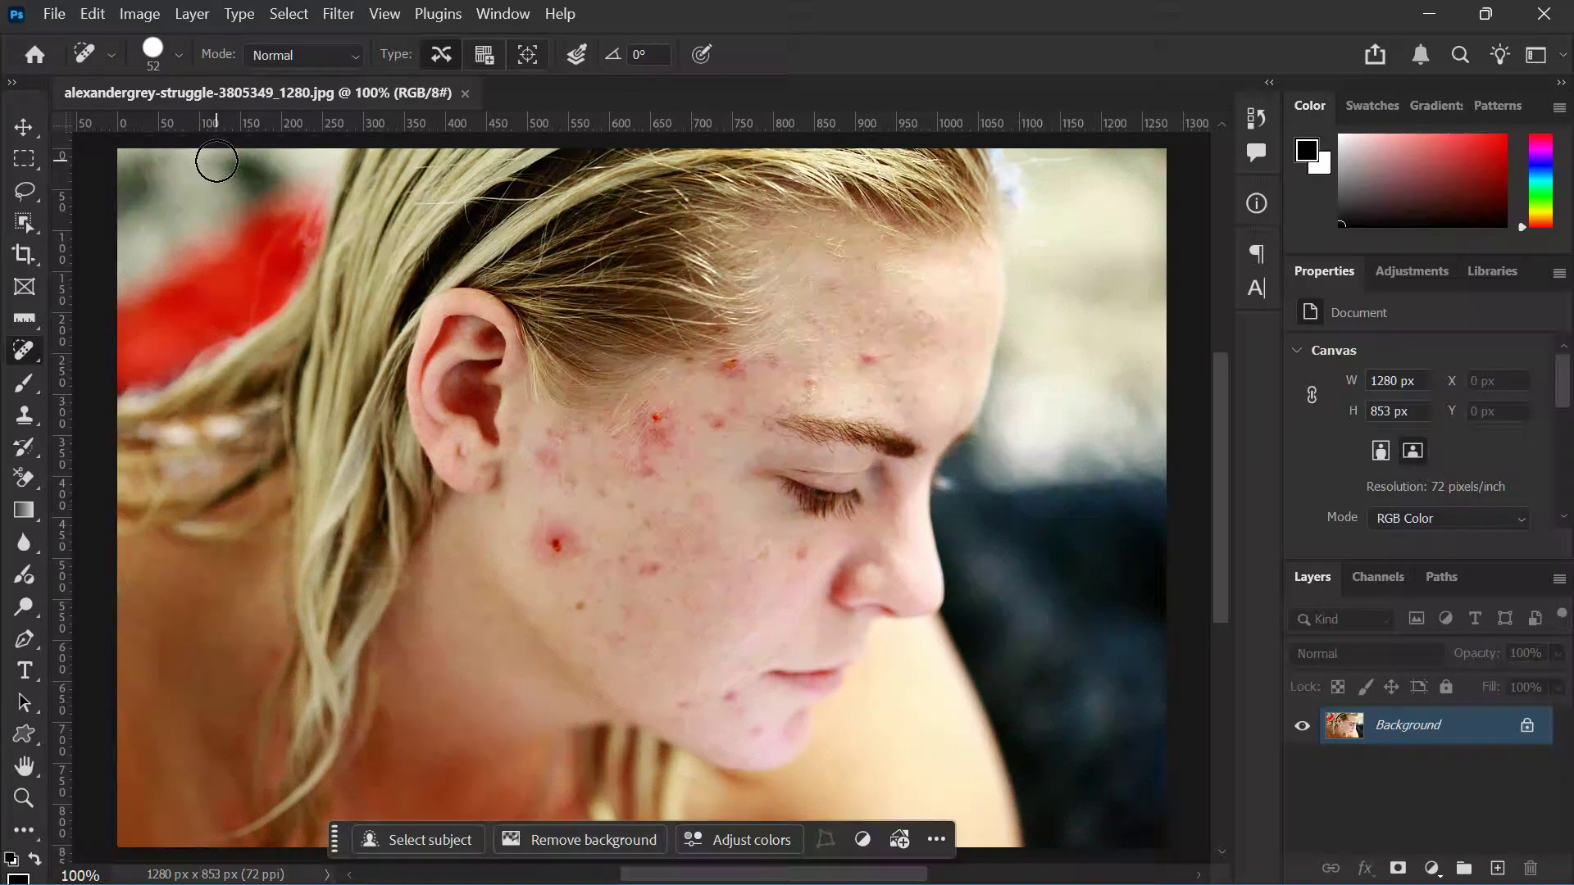
{"action": "scroll", "coordinate": [221, 167], "scroll_direction": "down", "scroll_amount": 1}
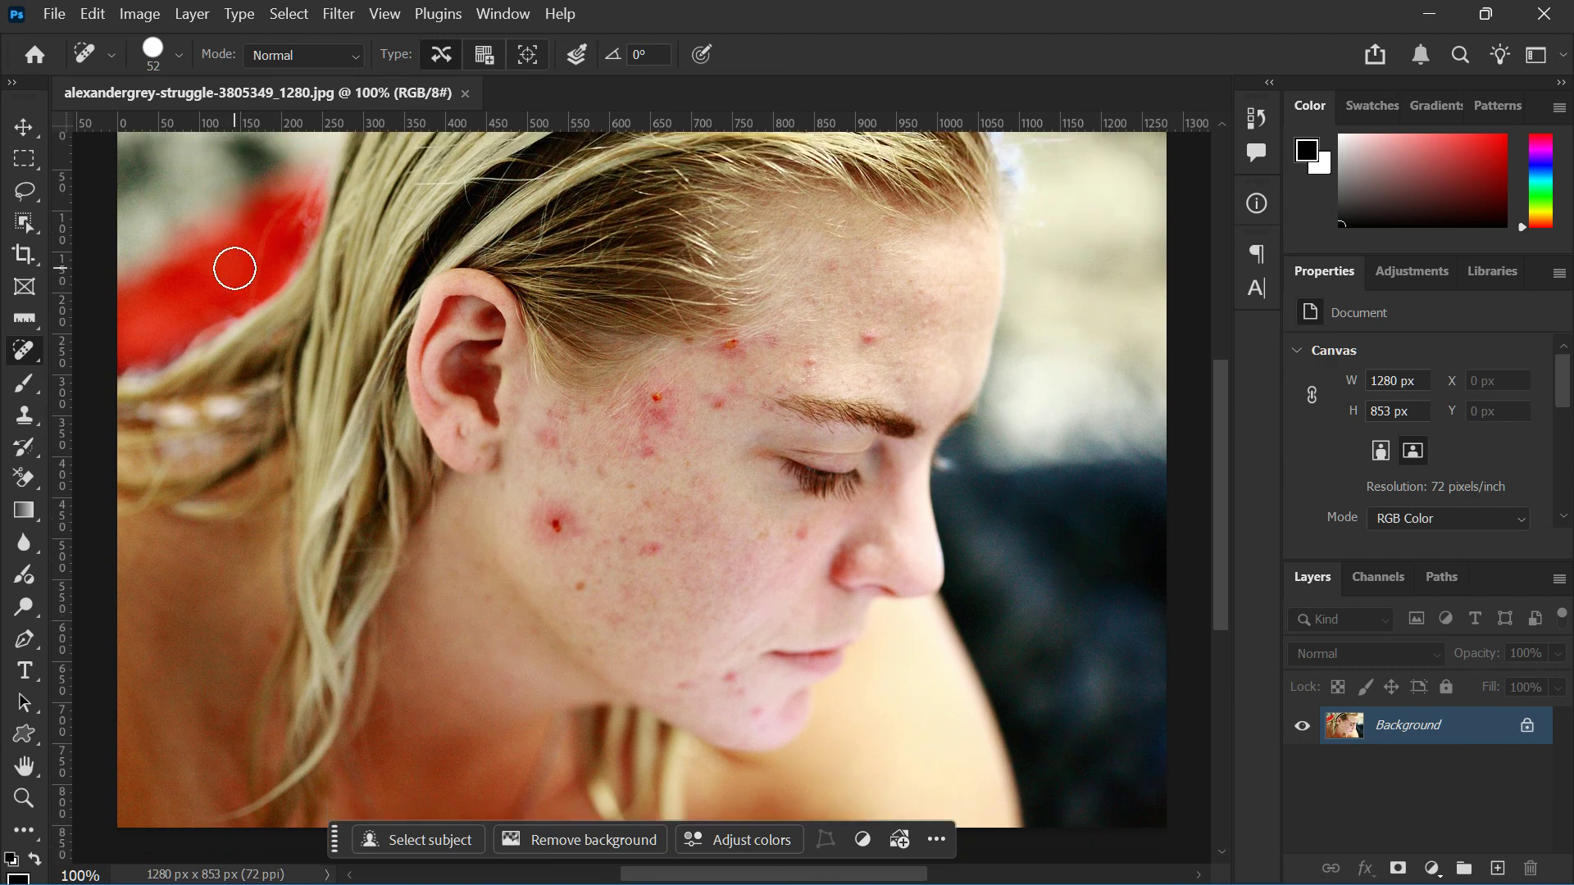
{"action": "scroll", "coordinate": [234, 268], "scroll_direction": "up", "scroll_amount": 2}
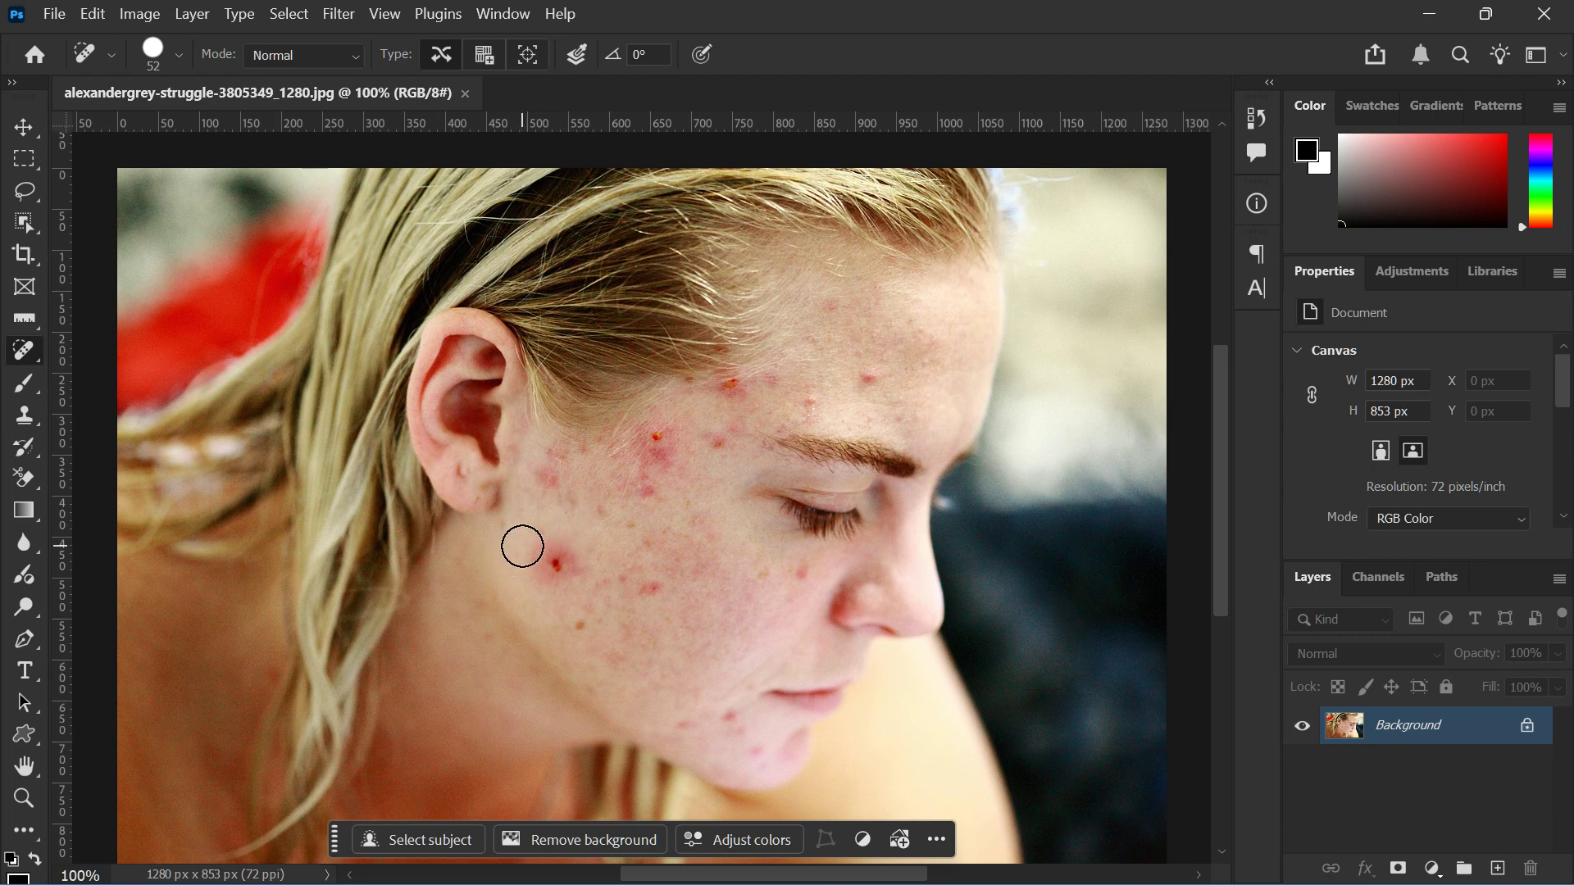
{"action": "right_click", "coordinate": [24, 357]}
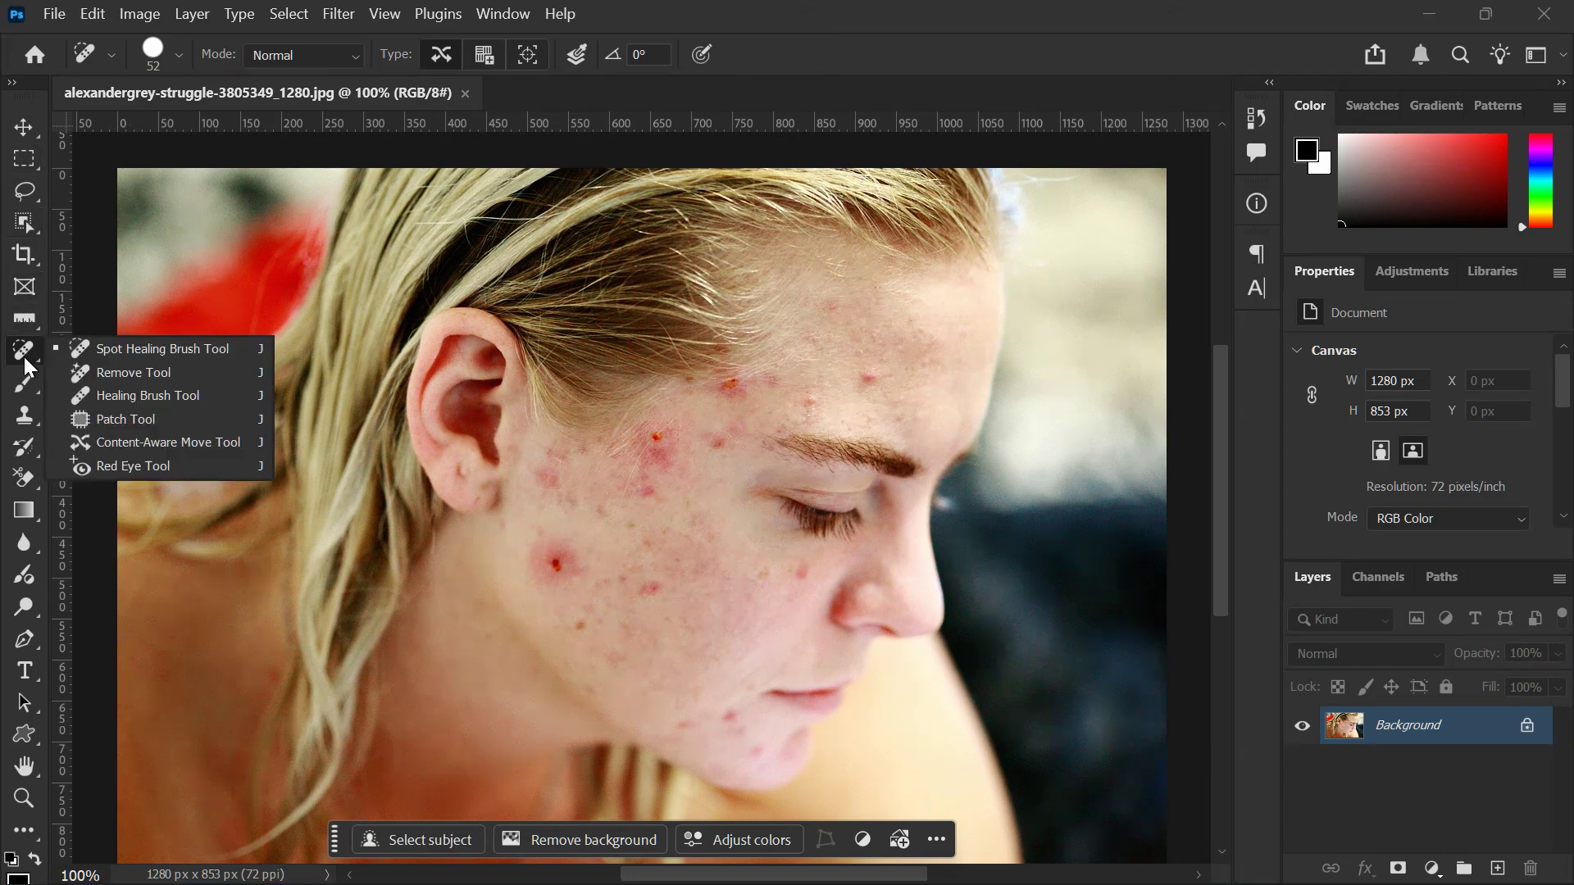
{"action": "left_click", "coordinate": [146, 348]}
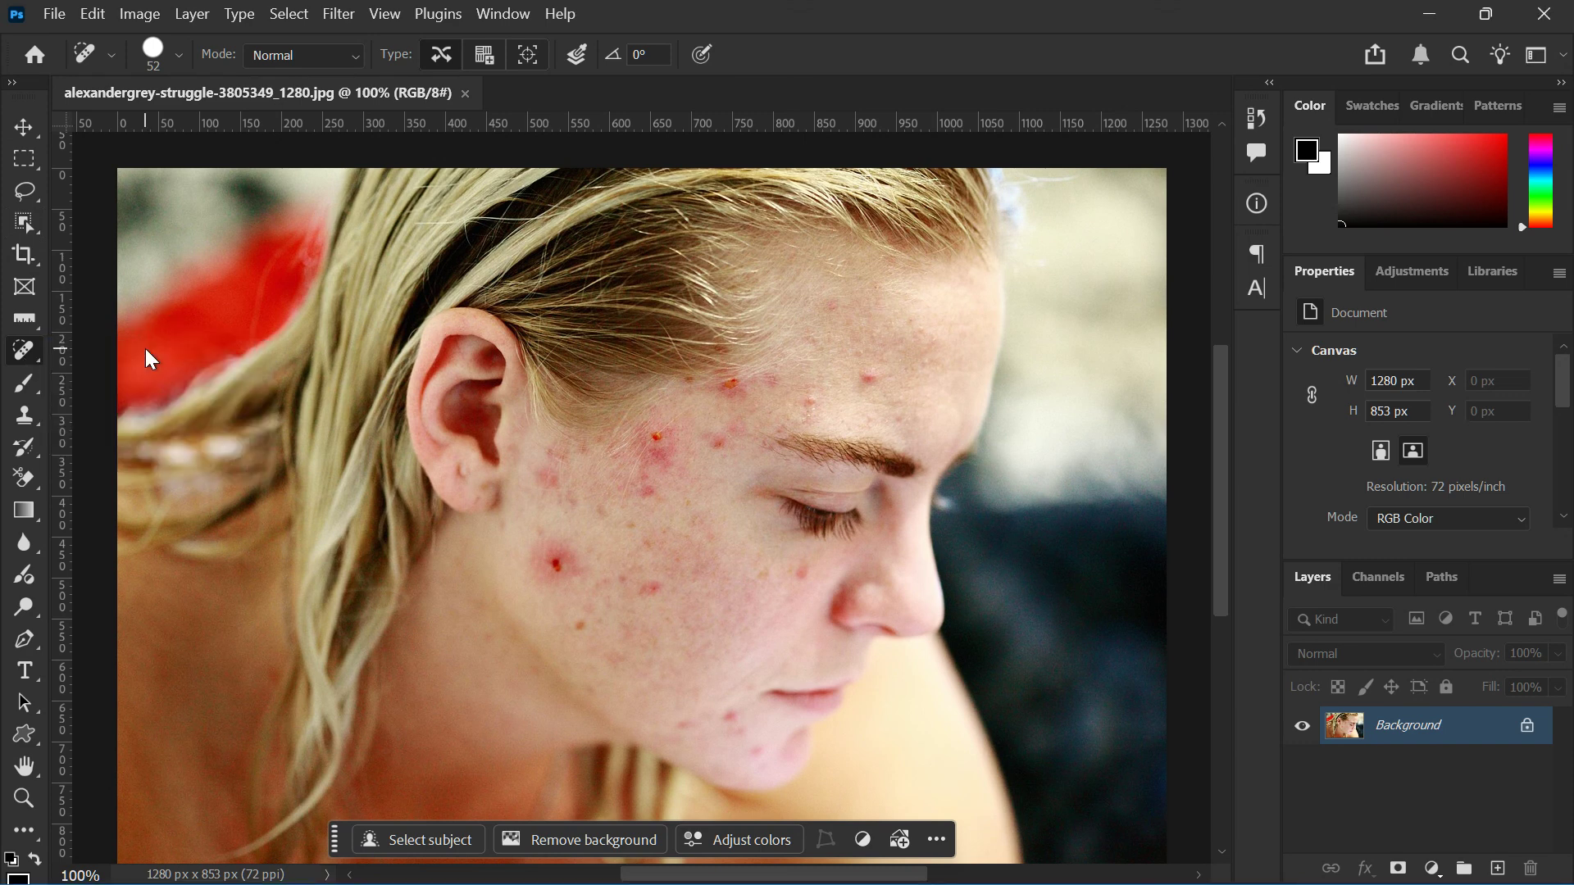
Use the Patch Tool in Normal mode to replace the large red blemish below the earlobe with cheek skin, and clear the selection.
{"action": "right_click", "coordinate": [32, 349]}
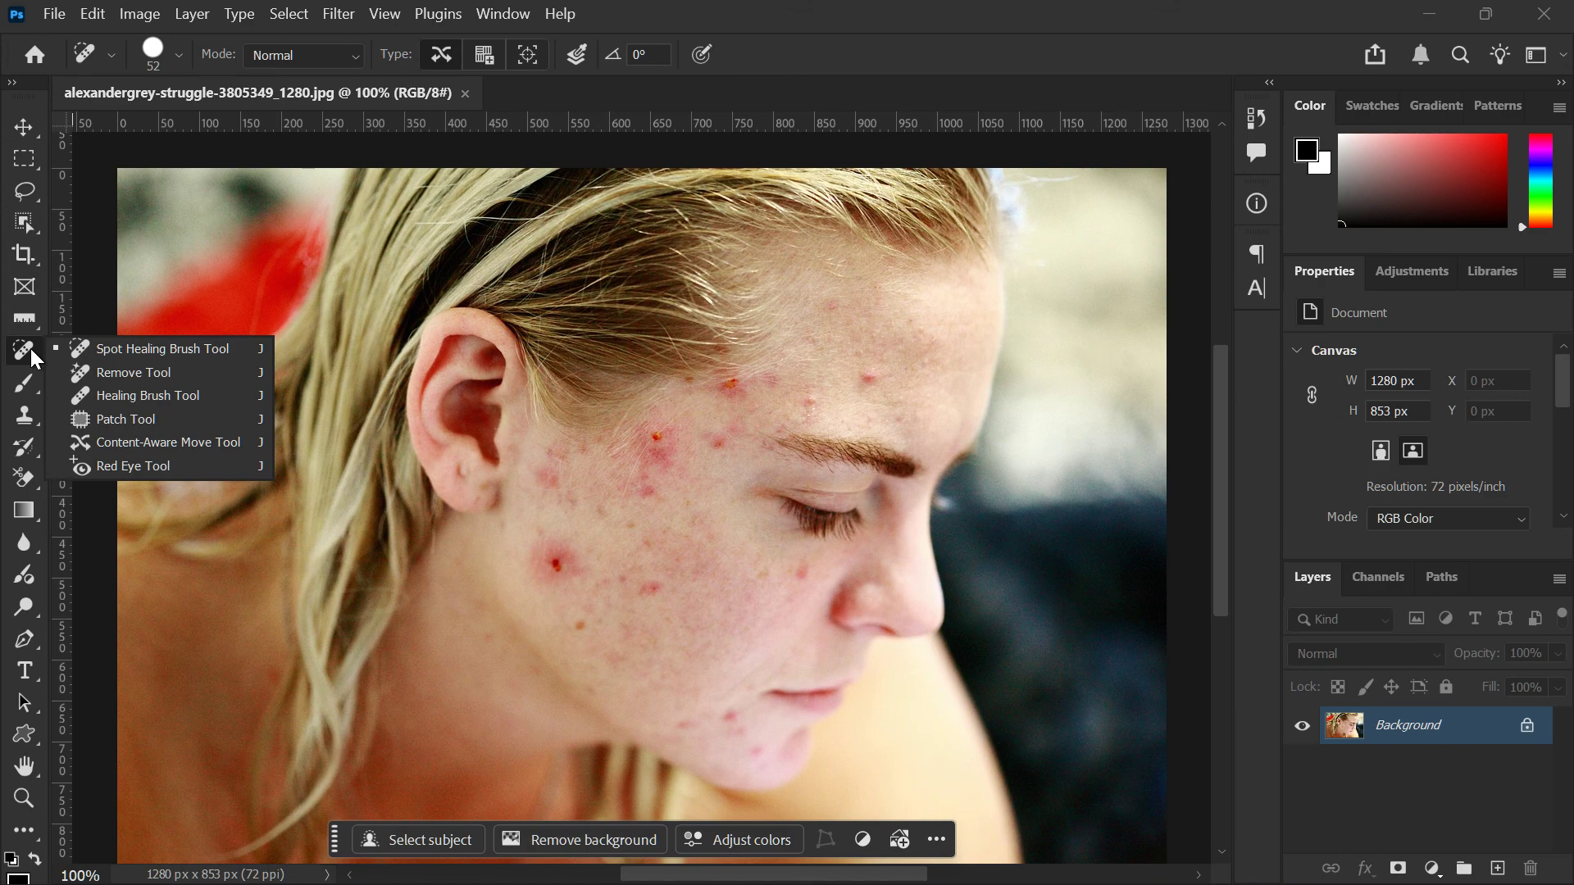
{"action": "left_click", "coordinate": [115, 421]}
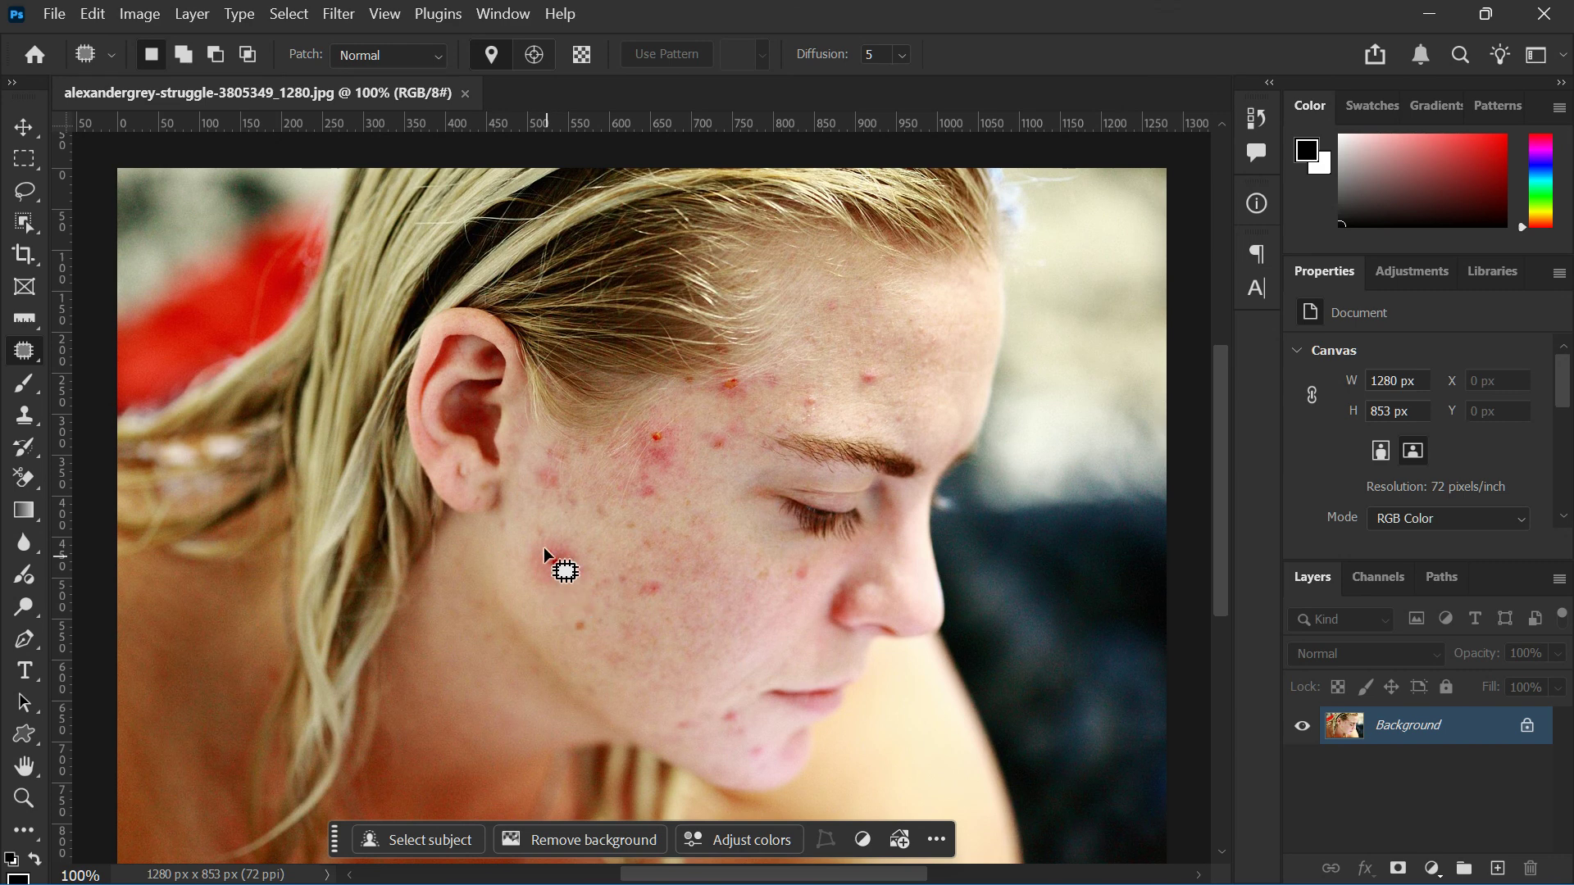
{"action": "mouse_move", "coordinate": [526, 528]}
{"action": "left_mouse_down"}
{"action": "mouse_move", "coordinate": [592, 530]}
{"action": "mouse_move", "coordinate": [605, 611]}
{"action": "mouse_move", "coordinate": [534, 604]}
{"action": "mouse_move", "coordinate": [511, 564]}
{"action": "mouse_move", "coordinate": [535, 529]}
{"action": "left_mouse_up"}
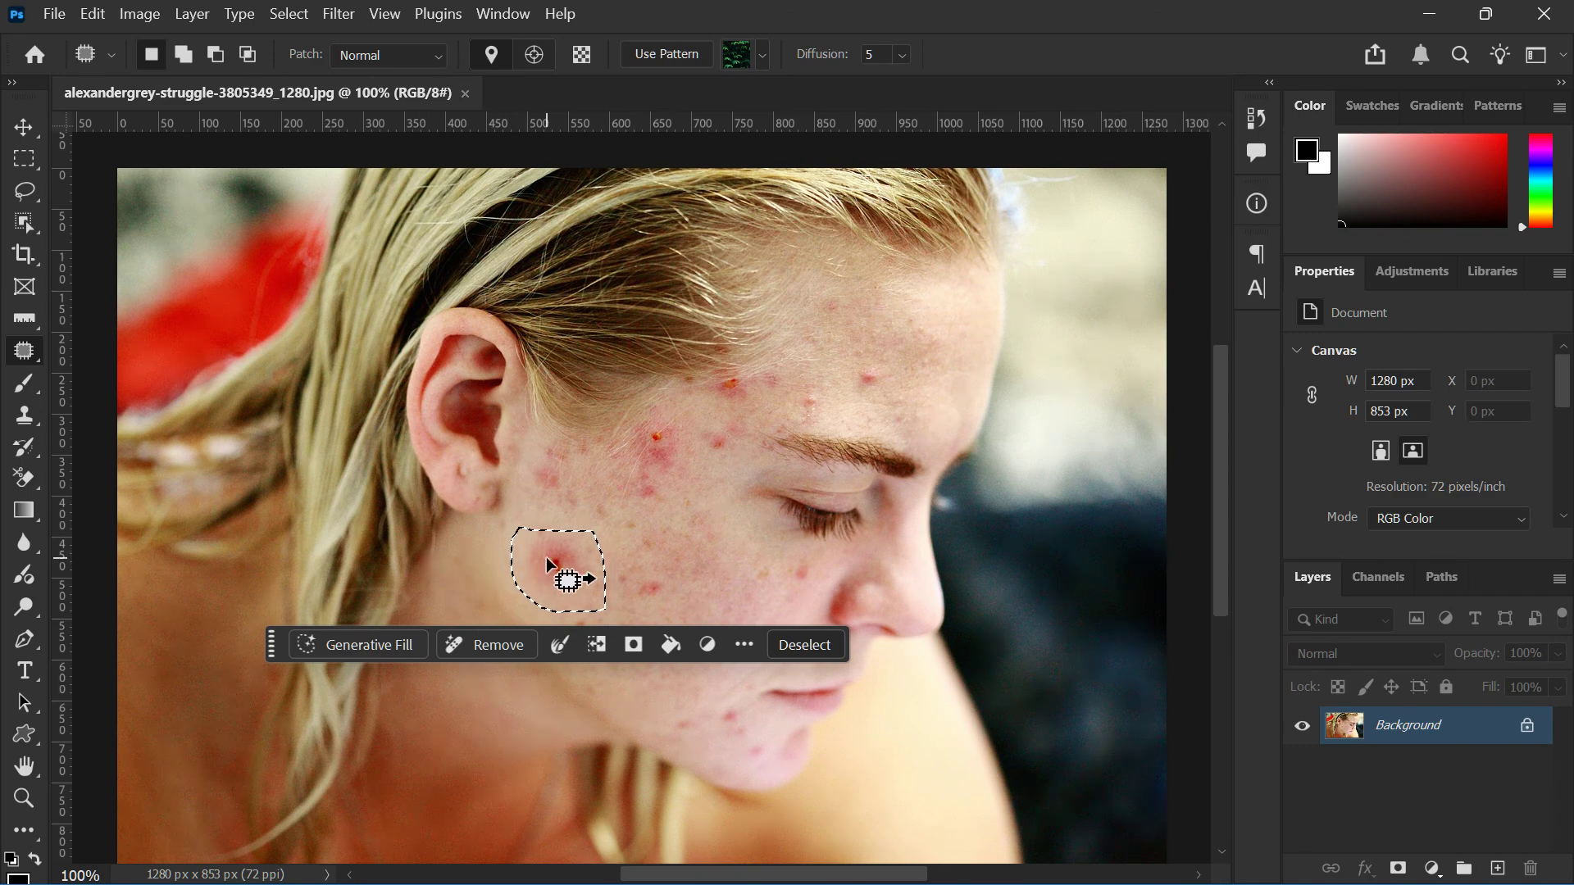
{"action": "left_click_drag", "start_coordinate": [547, 564], "coordinate": [707, 533]}
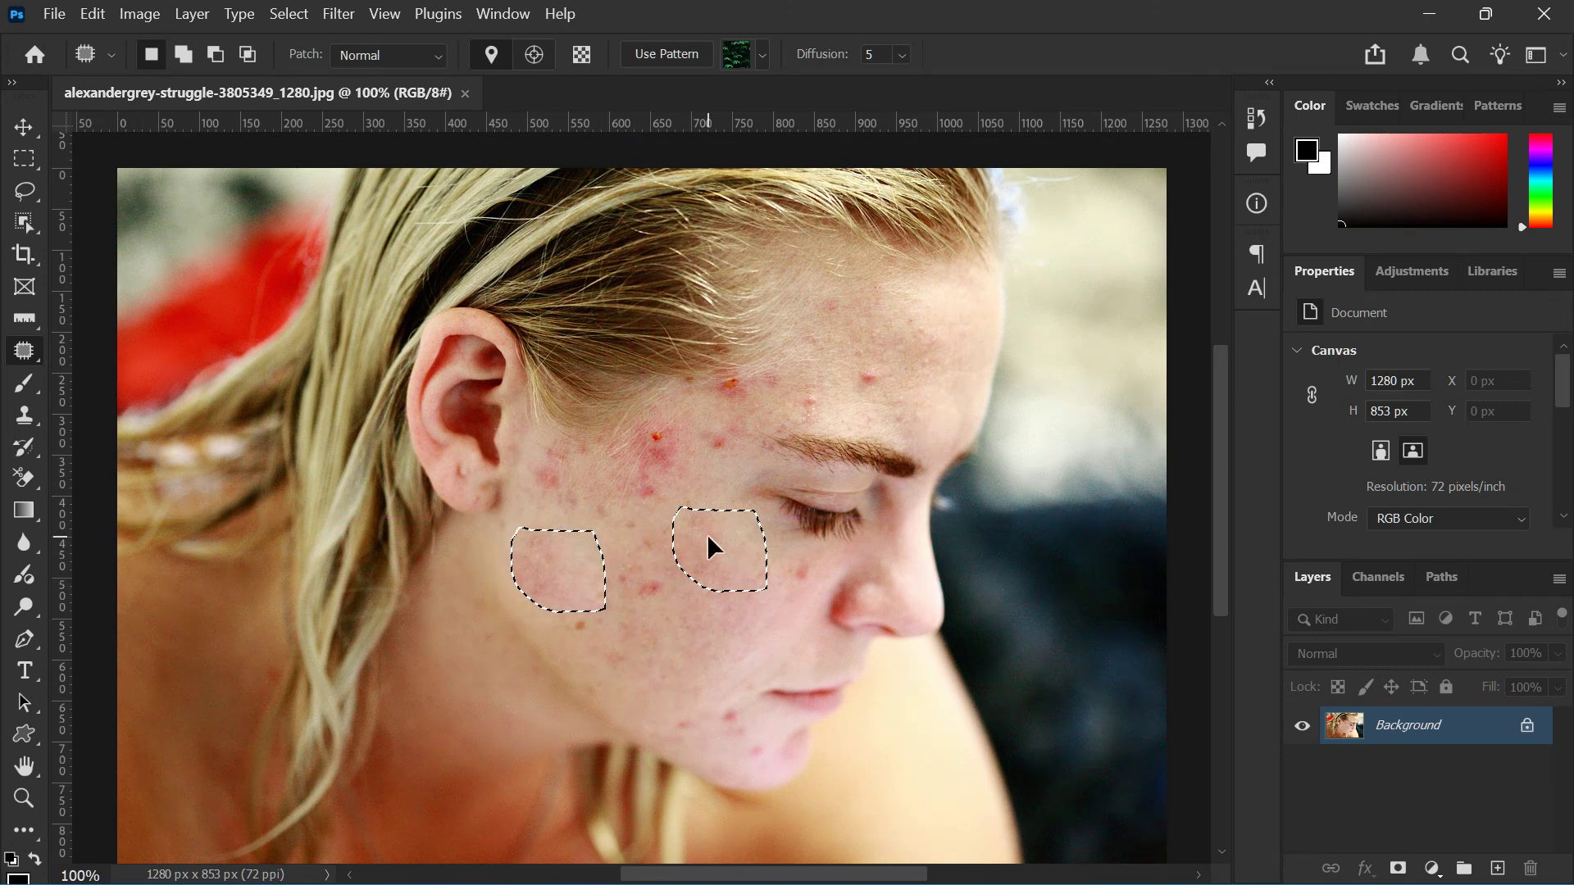
{"action": "left_click_drag", "start_coordinate": [707, 534], "coordinate": [706, 534]}
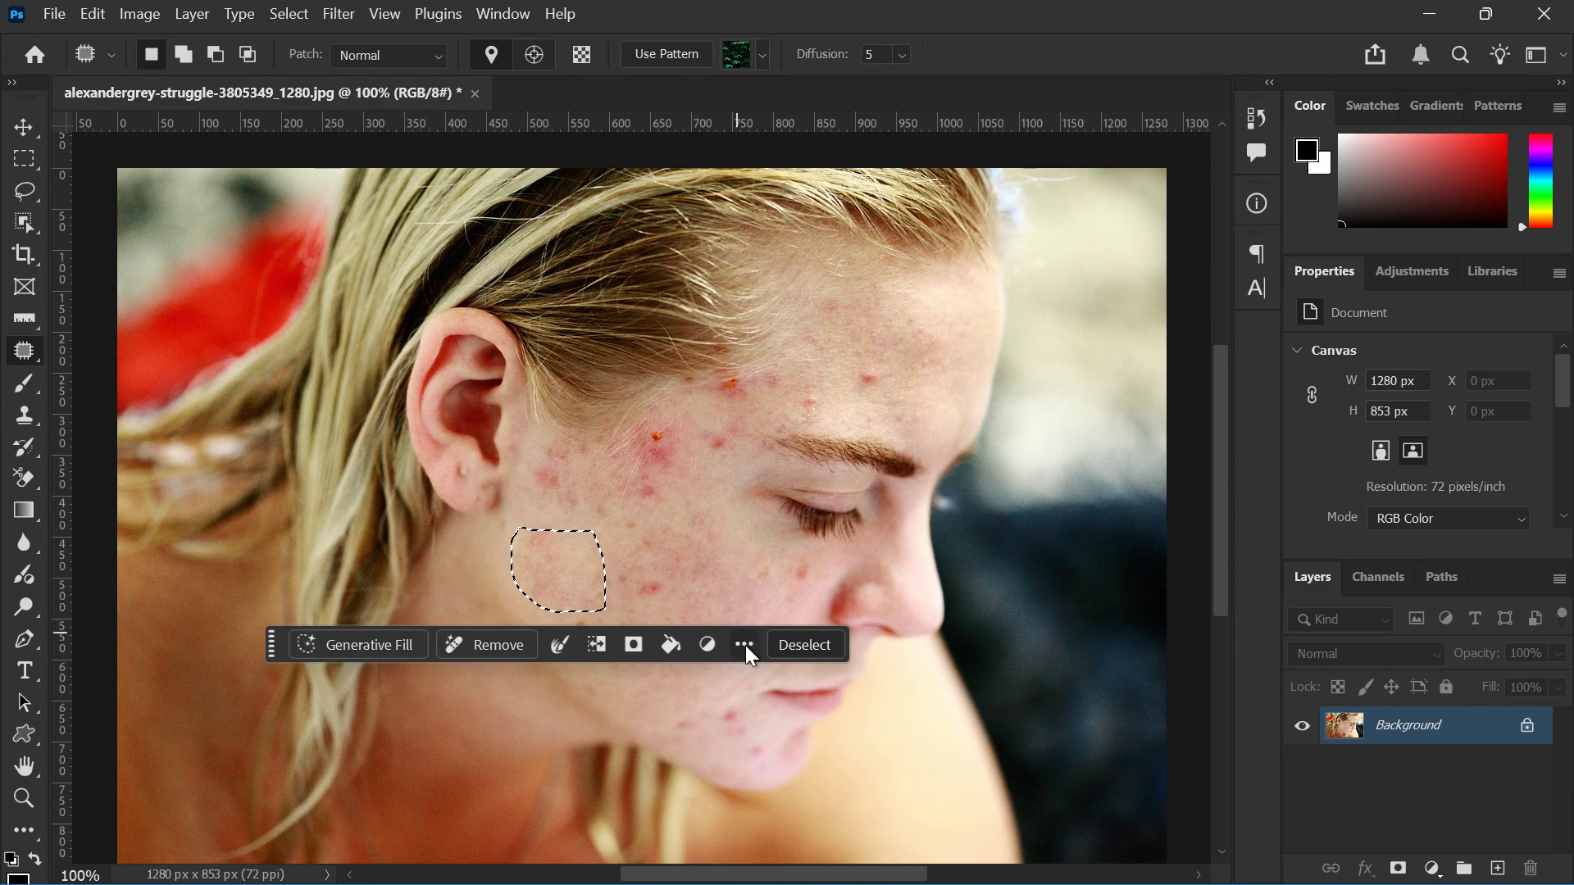
{"action": "left_click", "coordinate": [803, 646]}
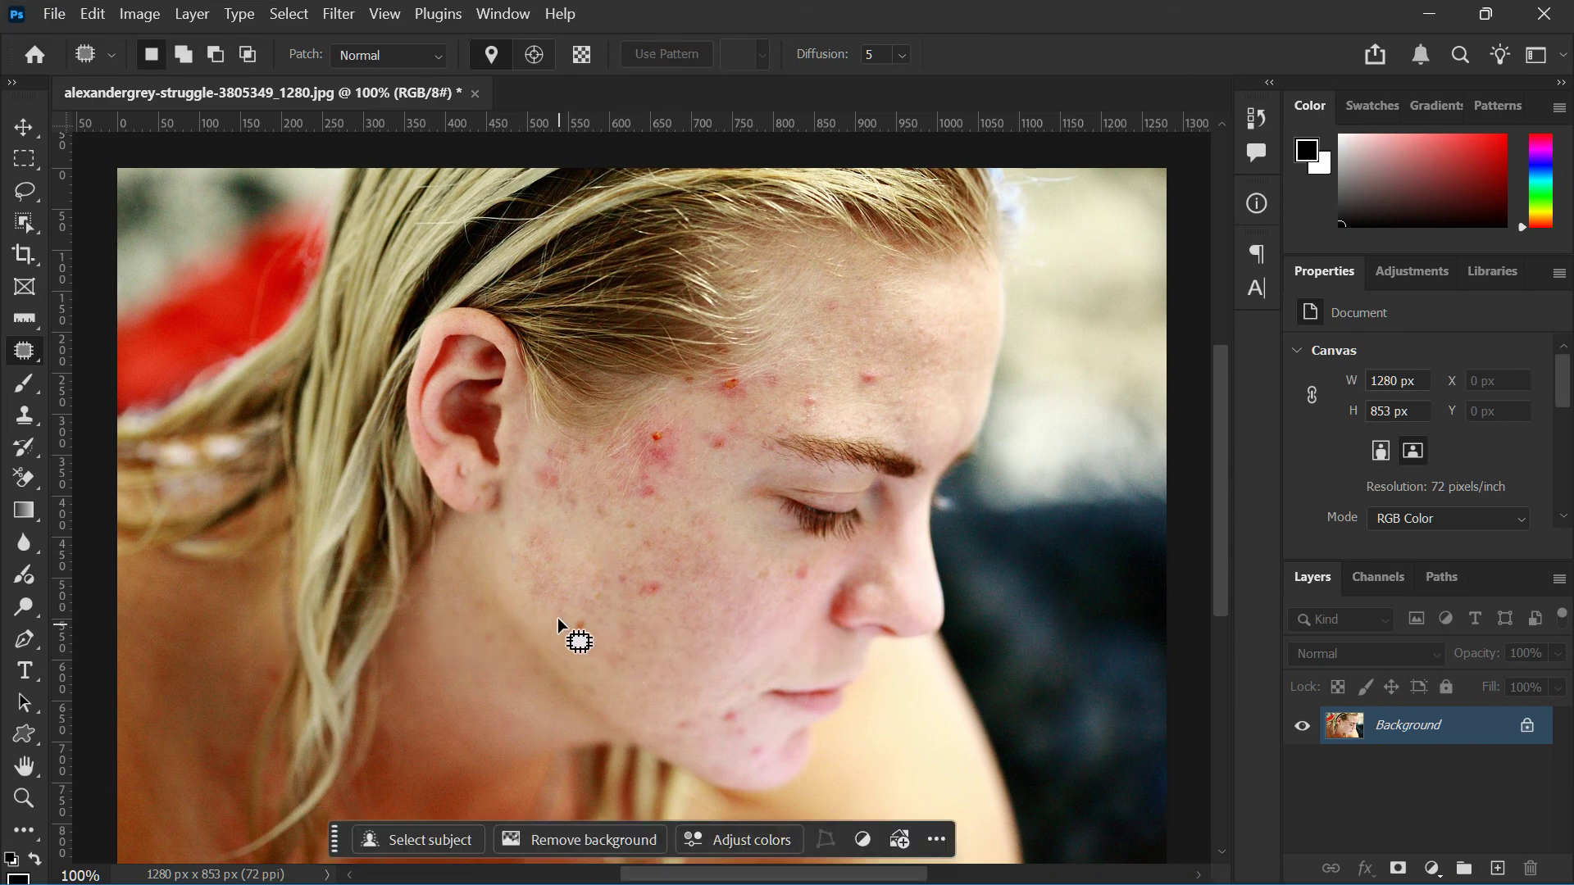
Patch the orange-red blemish between the ear and the eyebrow with skin from the cheek below, and clear the selection.
{"action": "scroll", "coordinate": [556, 613], "scroll_direction": "up", "scroll_amount": 1}
{"action": "scroll", "coordinate": [557, 610], "scroll_direction": "up", "scroll_amount": 9}
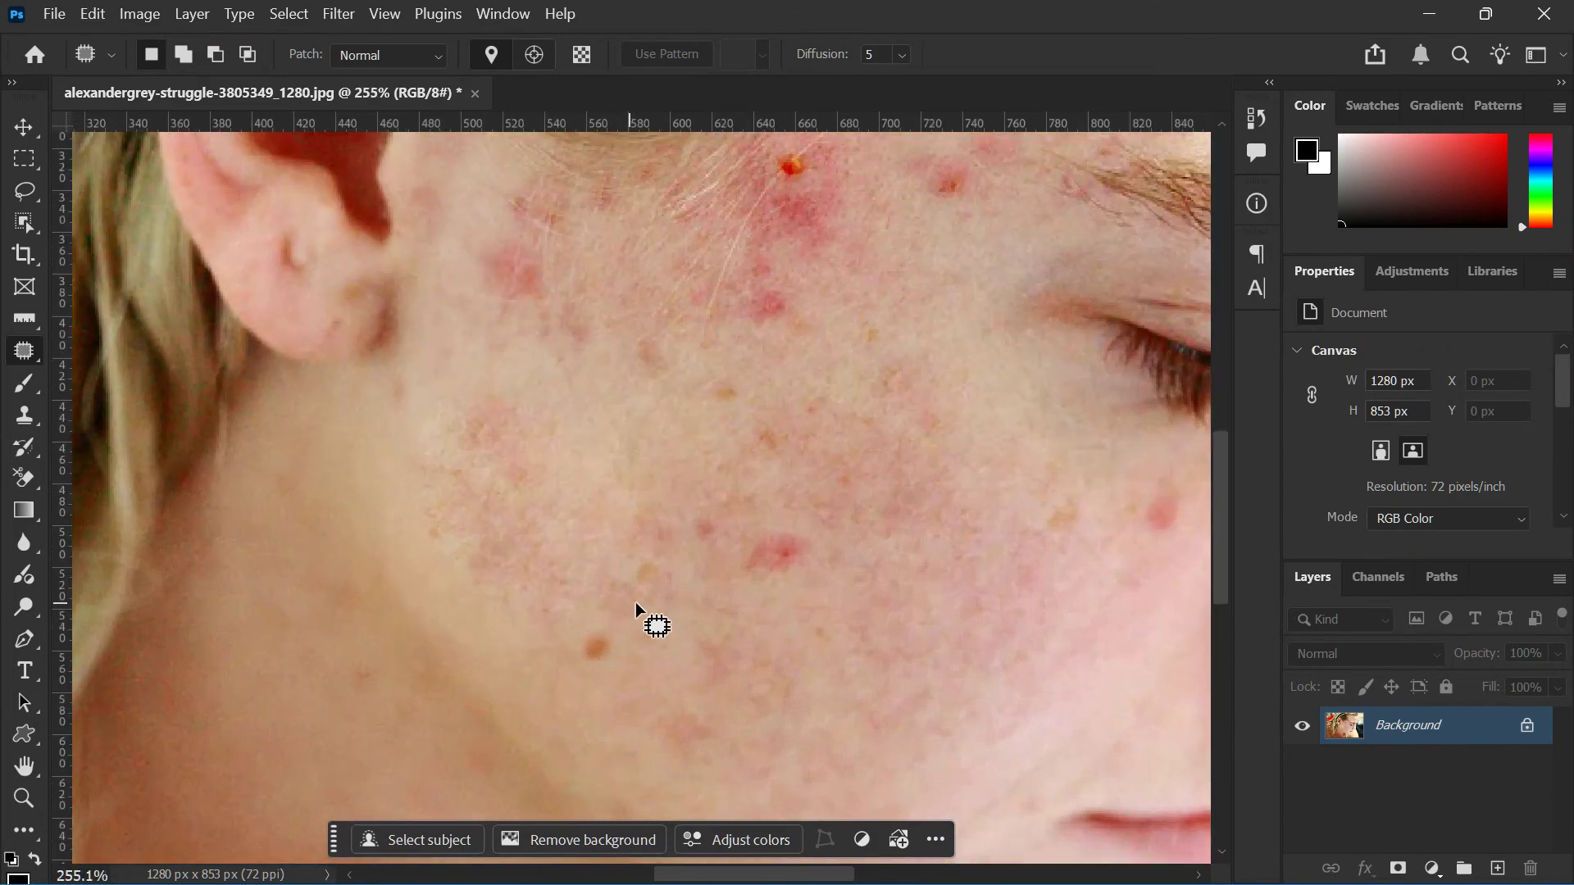
{"action": "scroll", "coordinate": [737, 592], "scroll_direction": "up", "scroll_amount": 1}
{"action": "scroll", "coordinate": [738, 595], "scroll_direction": "right", "scroll_amount": 3}
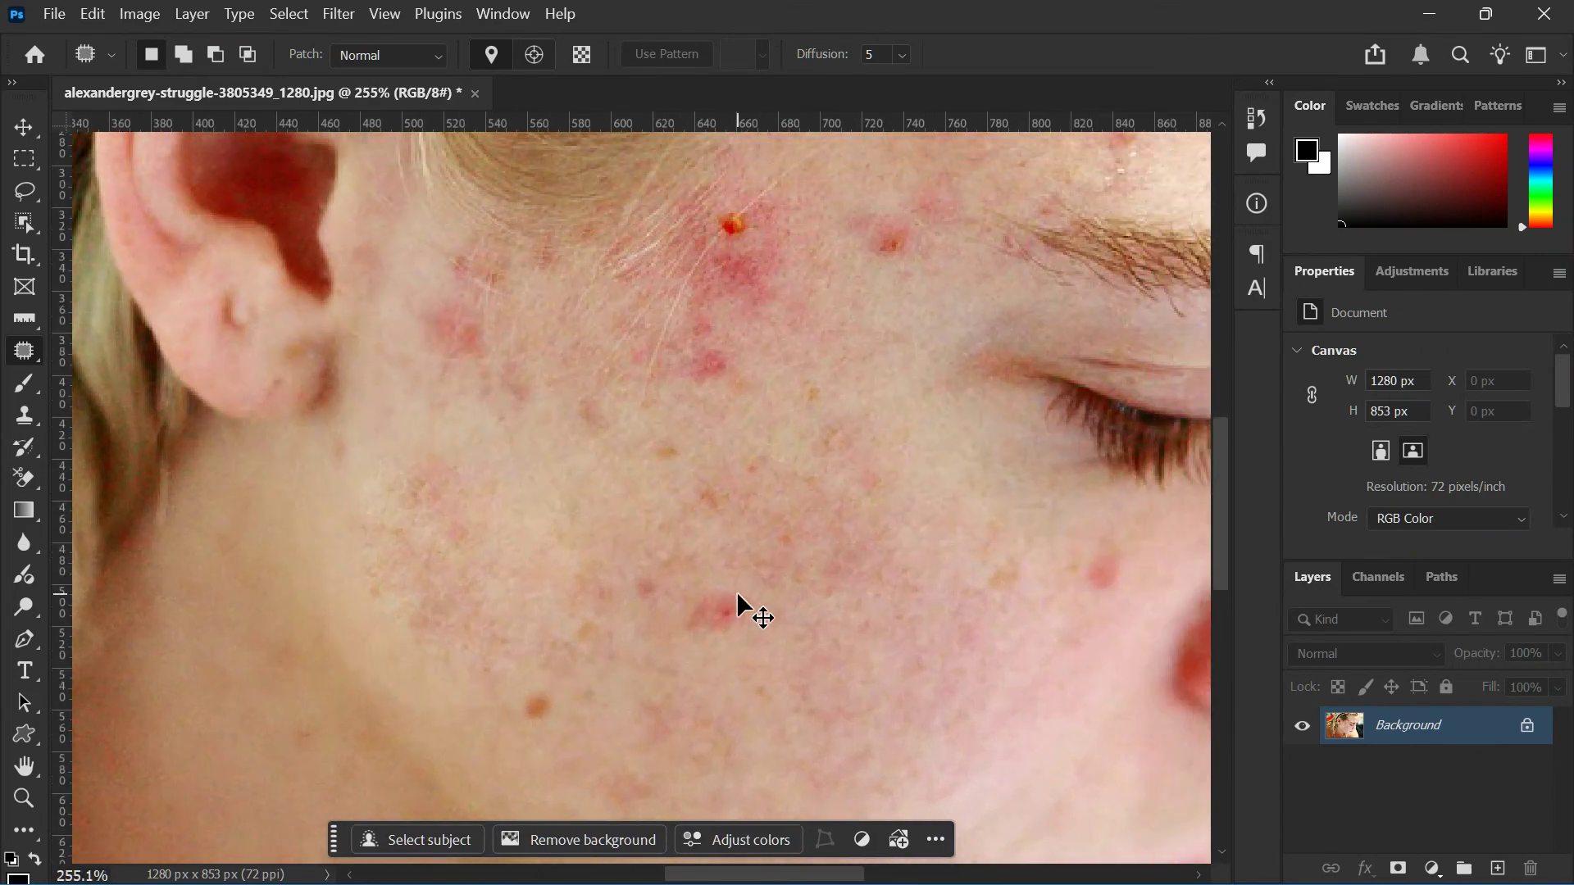
{"action": "scroll", "coordinate": [661, 602], "scroll_direction": "down", "scroll_amount": 2}
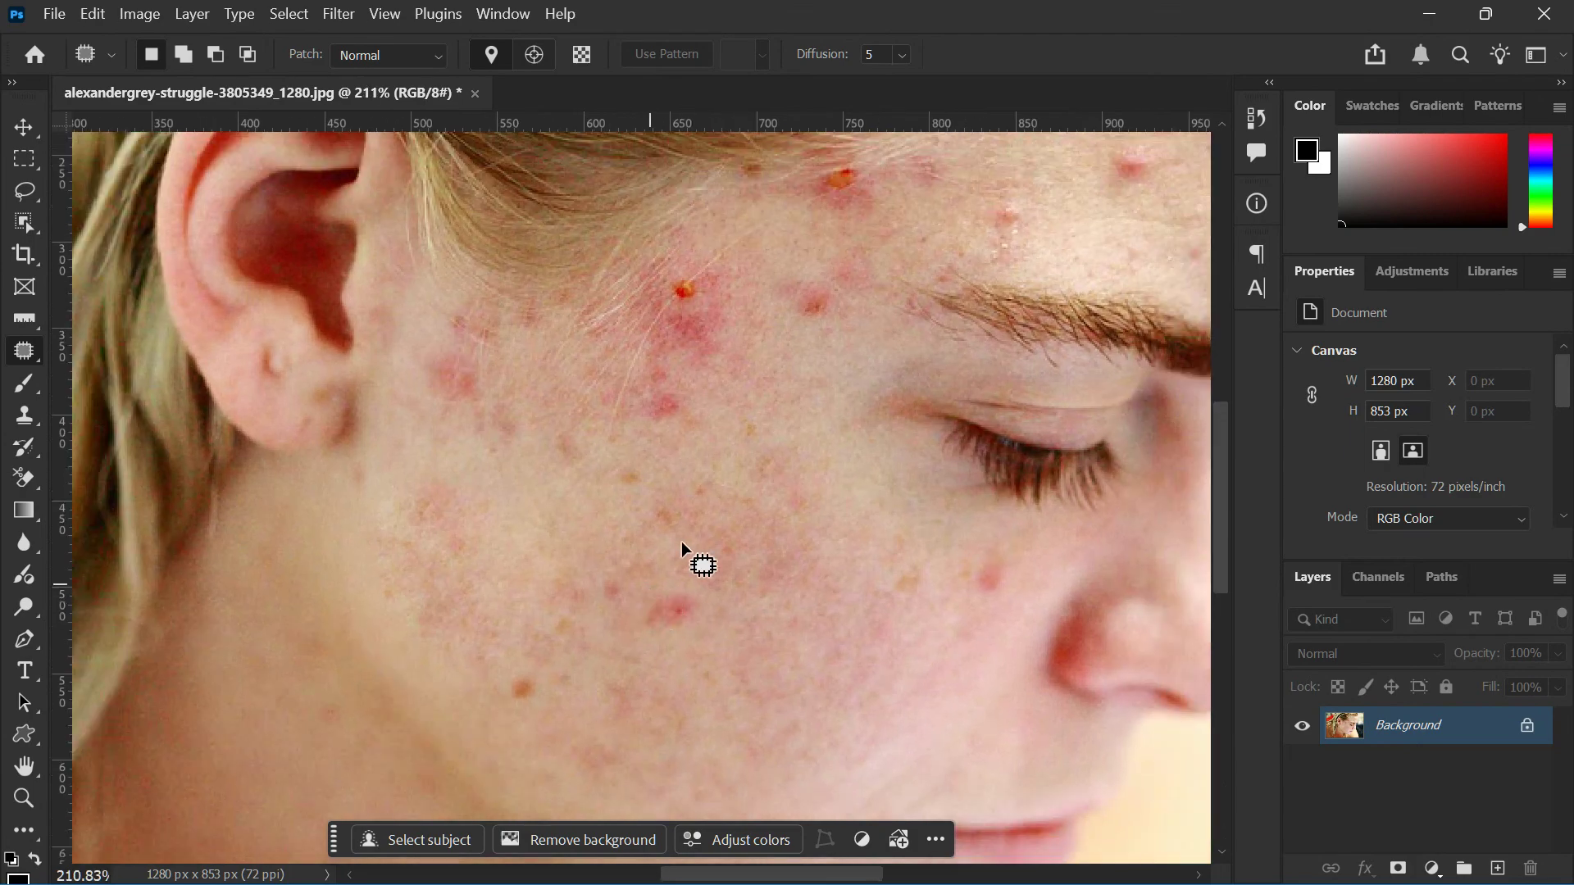
{"action": "scroll", "coordinate": [701, 427], "scroll_direction": "up", "scroll_amount": 1}
{"action": "scroll", "coordinate": [700, 434], "scroll_direction": "down", "scroll_amount": 2}
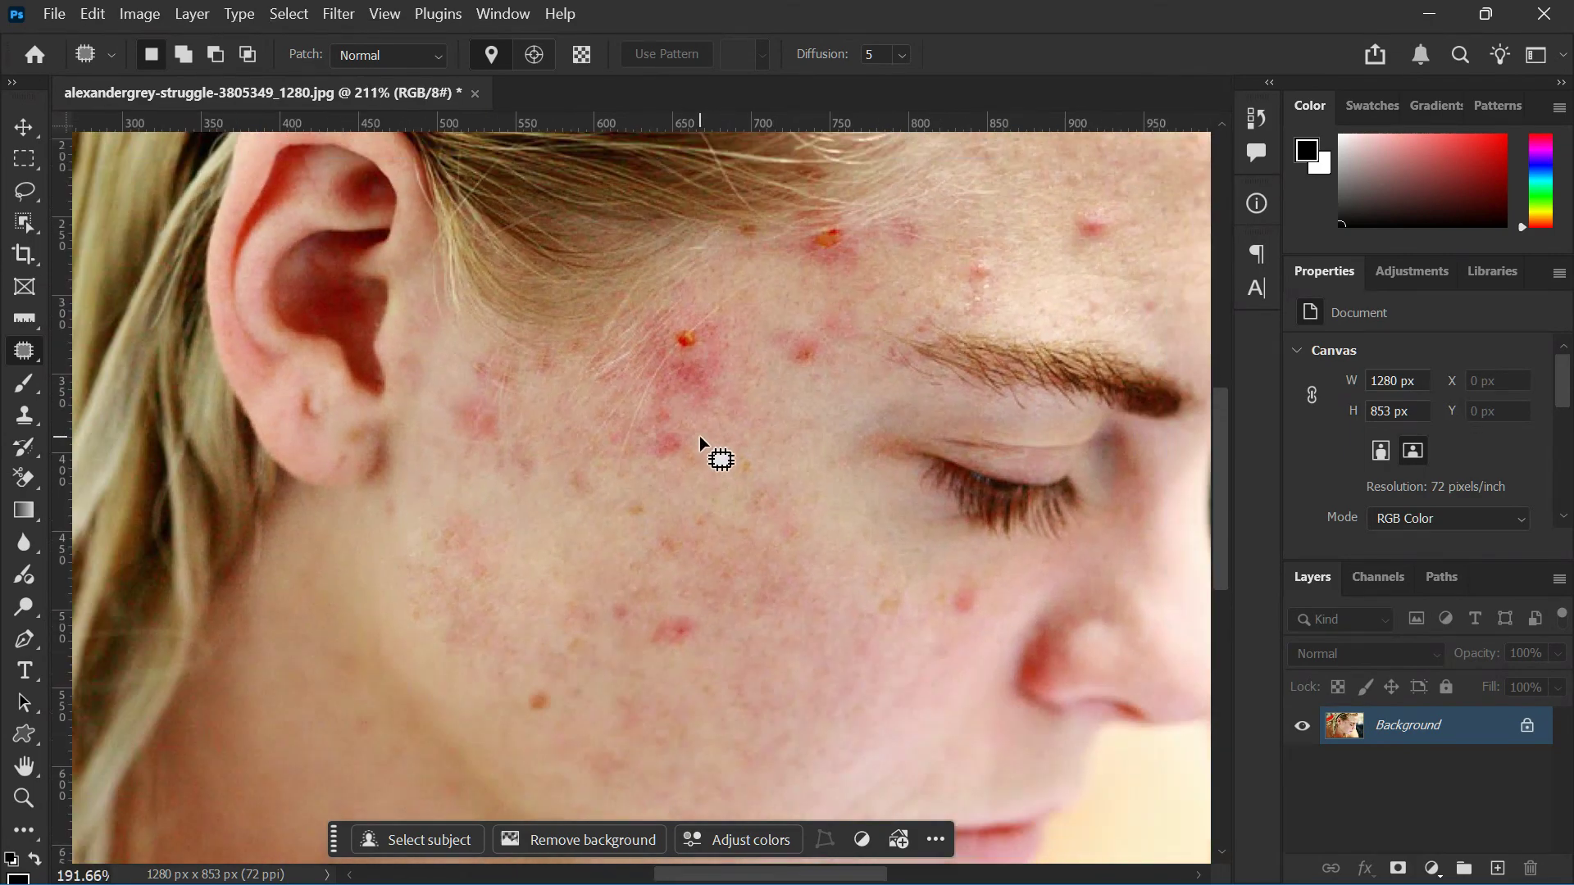
{"action": "scroll", "coordinate": [700, 436], "scroll_direction": "down", "scroll_amount": 2}
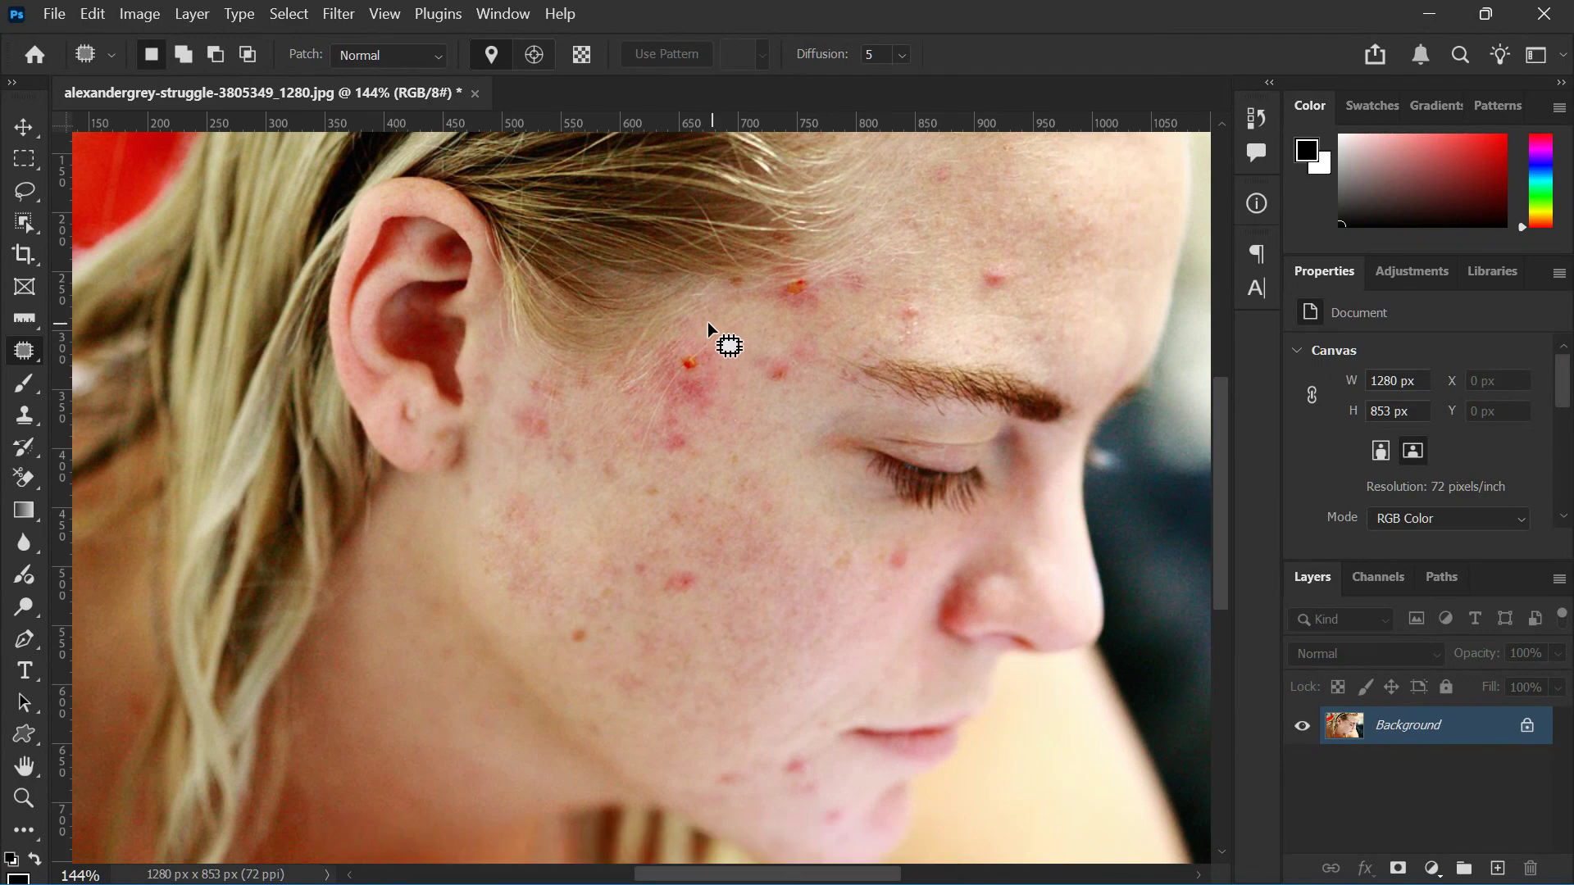
{"action": "mouse_move", "coordinate": [674, 373]}
{"action": "left_mouse_down"}
{"action": "mouse_move", "coordinate": [716, 385]}
{"action": "mouse_move", "coordinate": [727, 321]}
{"action": "mouse_move", "coordinate": [737, 441]}
{"action": "mouse_move", "coordinate": [773, 474]}
{"action": "left_mouse_up"}
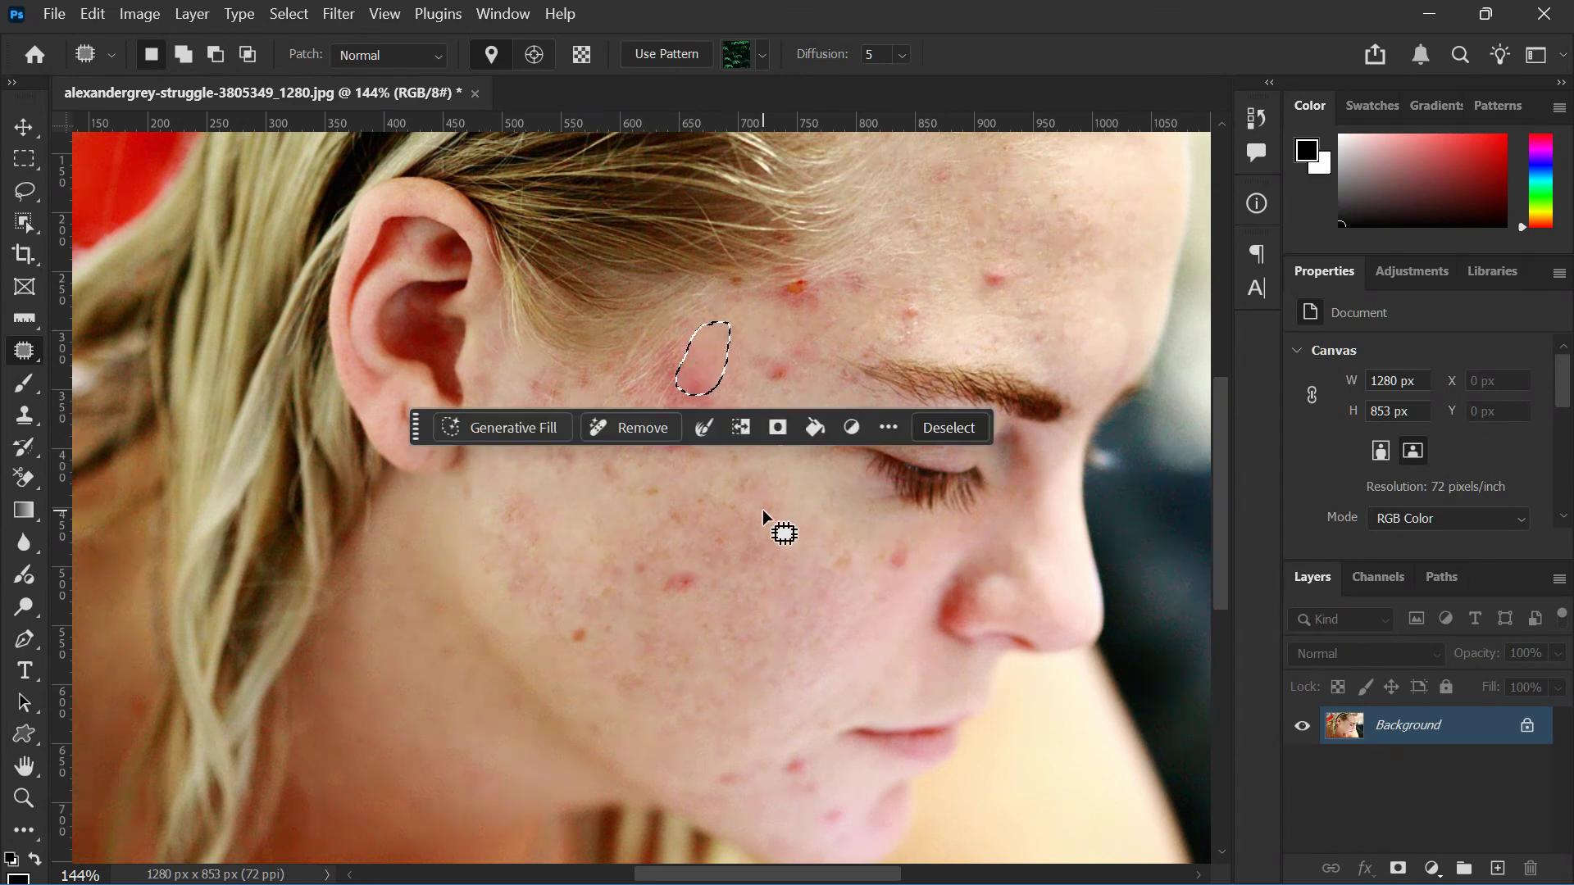
{"action": "left_click", "coordinate": [945, 427]}
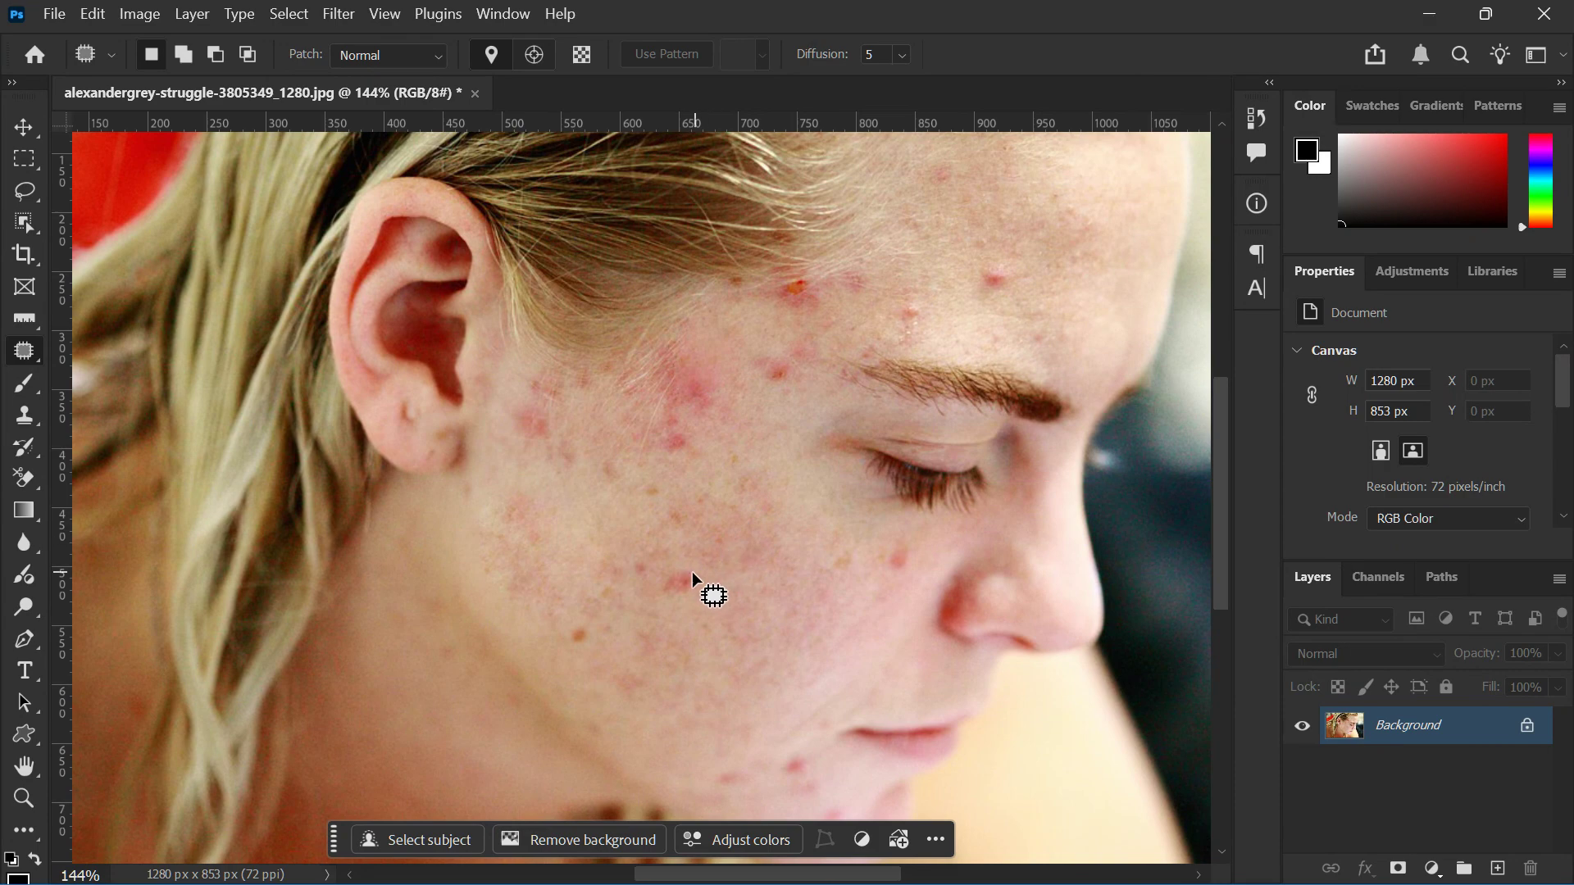
Patch the orange-red blemish at the hairline above the eyebrow's outer end with clearer forehead skin, and clear the selection.
{"action": "scroll", "coordinate": [826, 311], "scroll_direction": "up", "scroll_amount": 2}
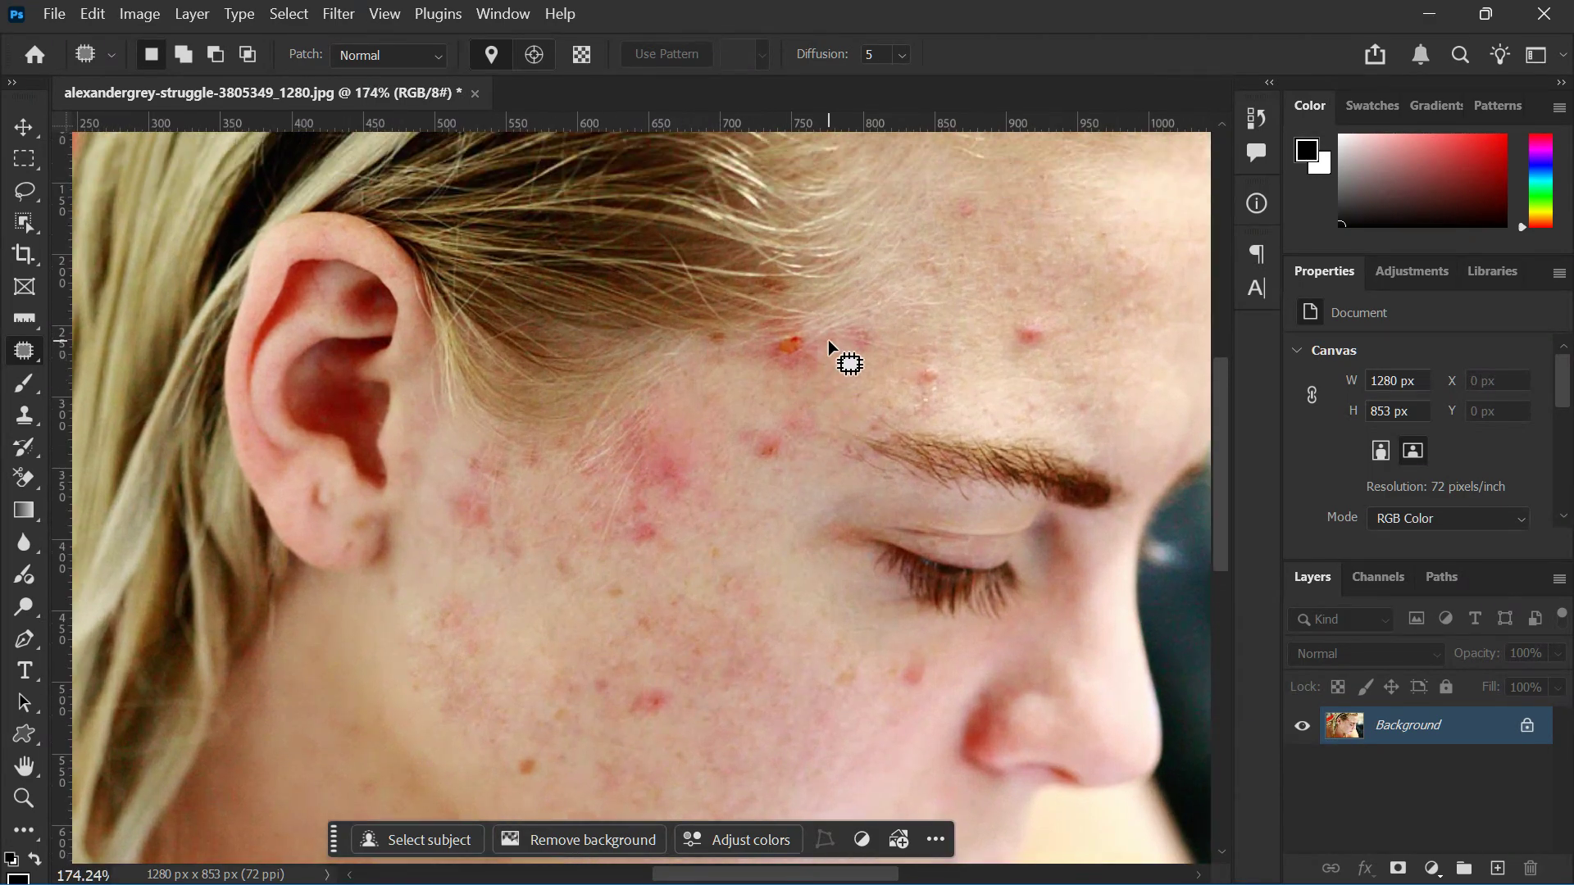
{"action": "scroll", "coordinate": [813, 368], "scroll_direction": "up", "scroll_amount": 2}
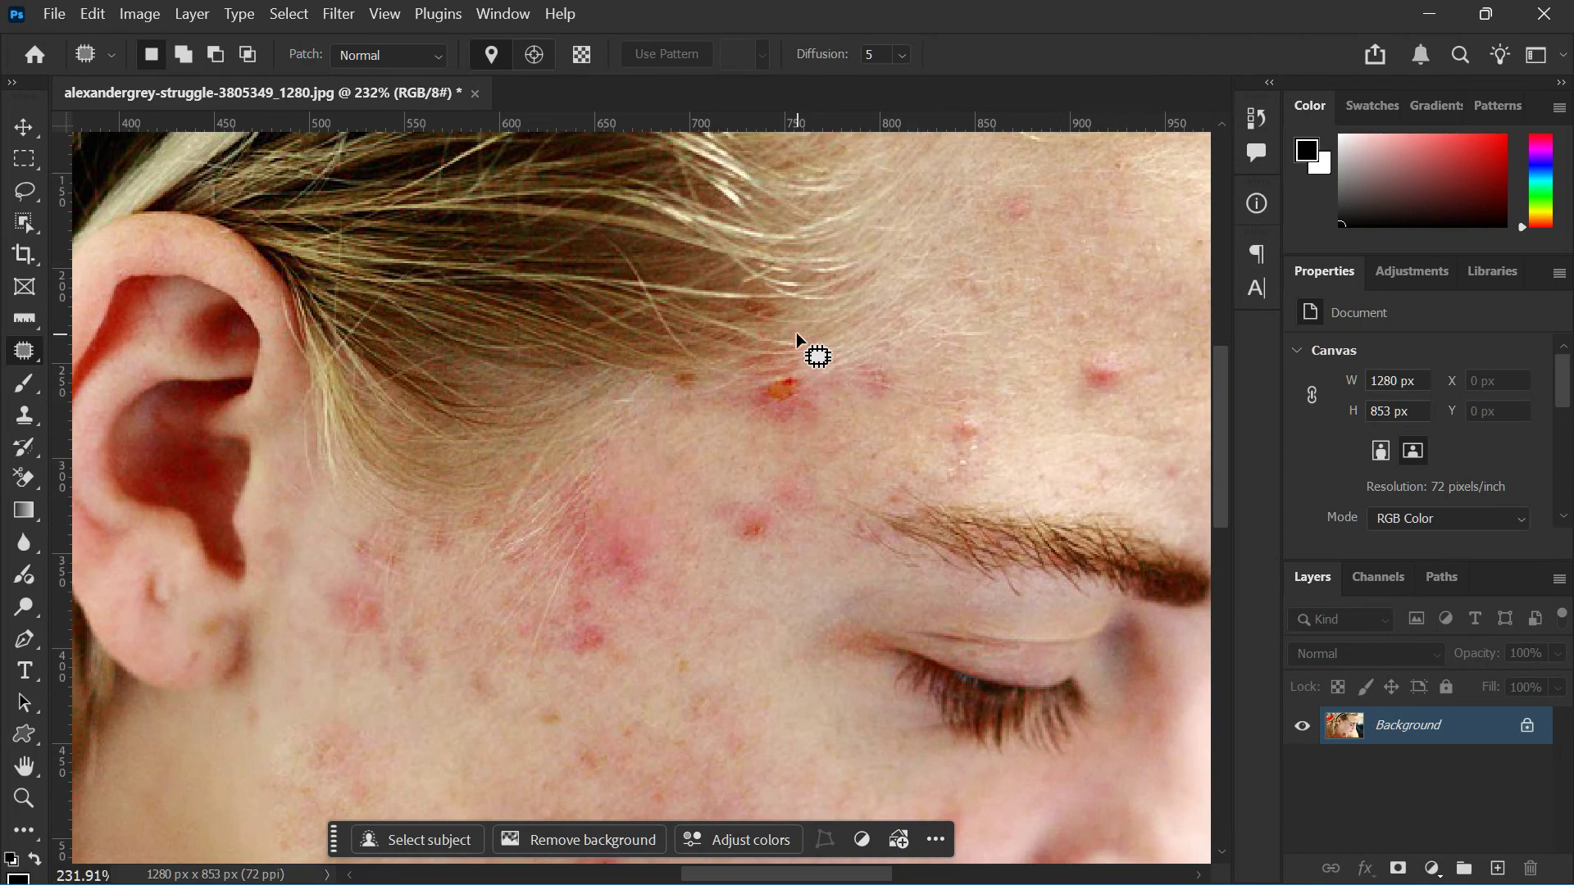
{"action": "mouse_move", "coordinate": [790, 332]}
{"action": "left_mouse_down"}
{"action": "mouse_move", "coordinate": [726, 389]}
{"action": "mouse_move", "coordinate": [725, 414]}
{"action": "mouse_move", "coordinate": [792, 440]}
{"action": "mouse_move", "coordinate": [840, 410]}
{"action": "left_mouse_up"}
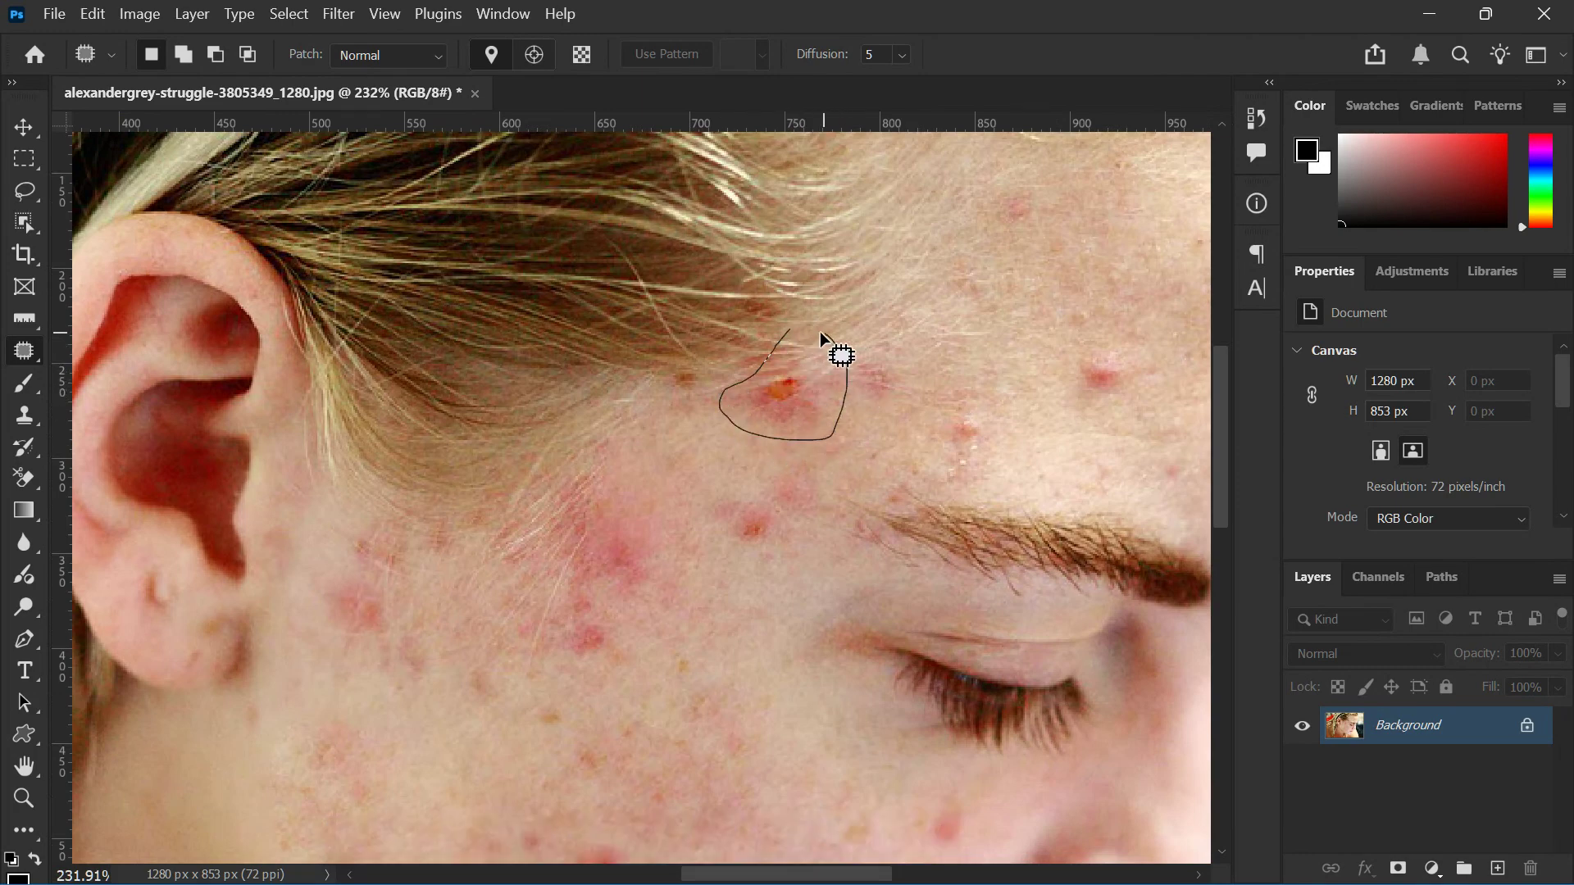
{"action": "left_click_drag", "start_coordinate": [821, 331], "coordinate": [786, 332]}
{"action": "scroll", "coordinate": [798, 385], "scroll_direction": "down", "scroll_amount": 2}
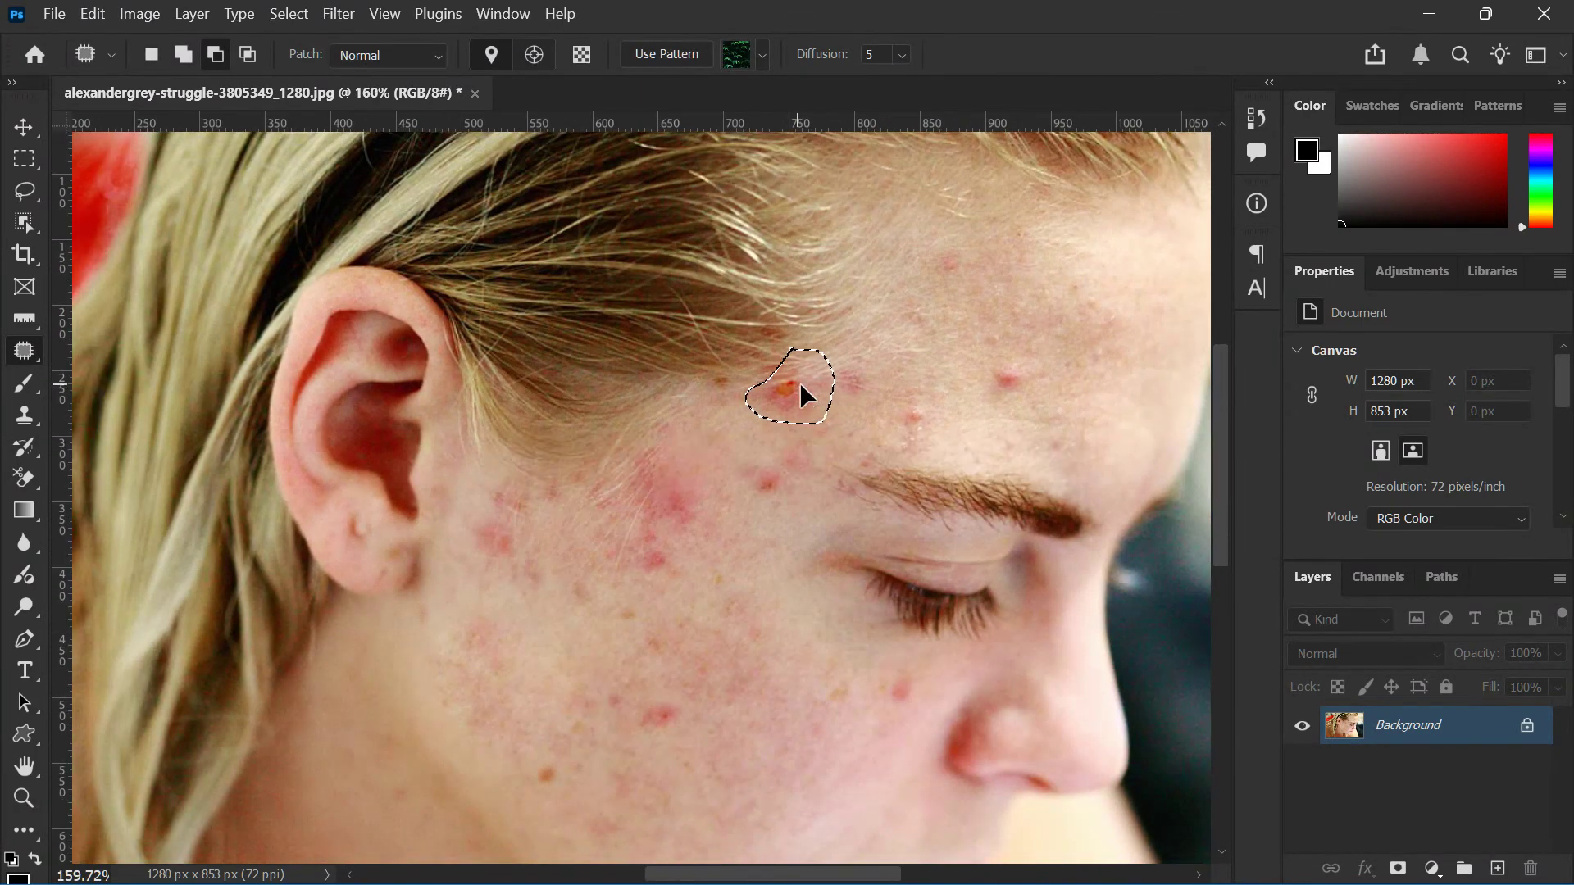
{"action": "left_click_drag", "start_coordinate": [801, 385], "coordinate": [943, 351]}
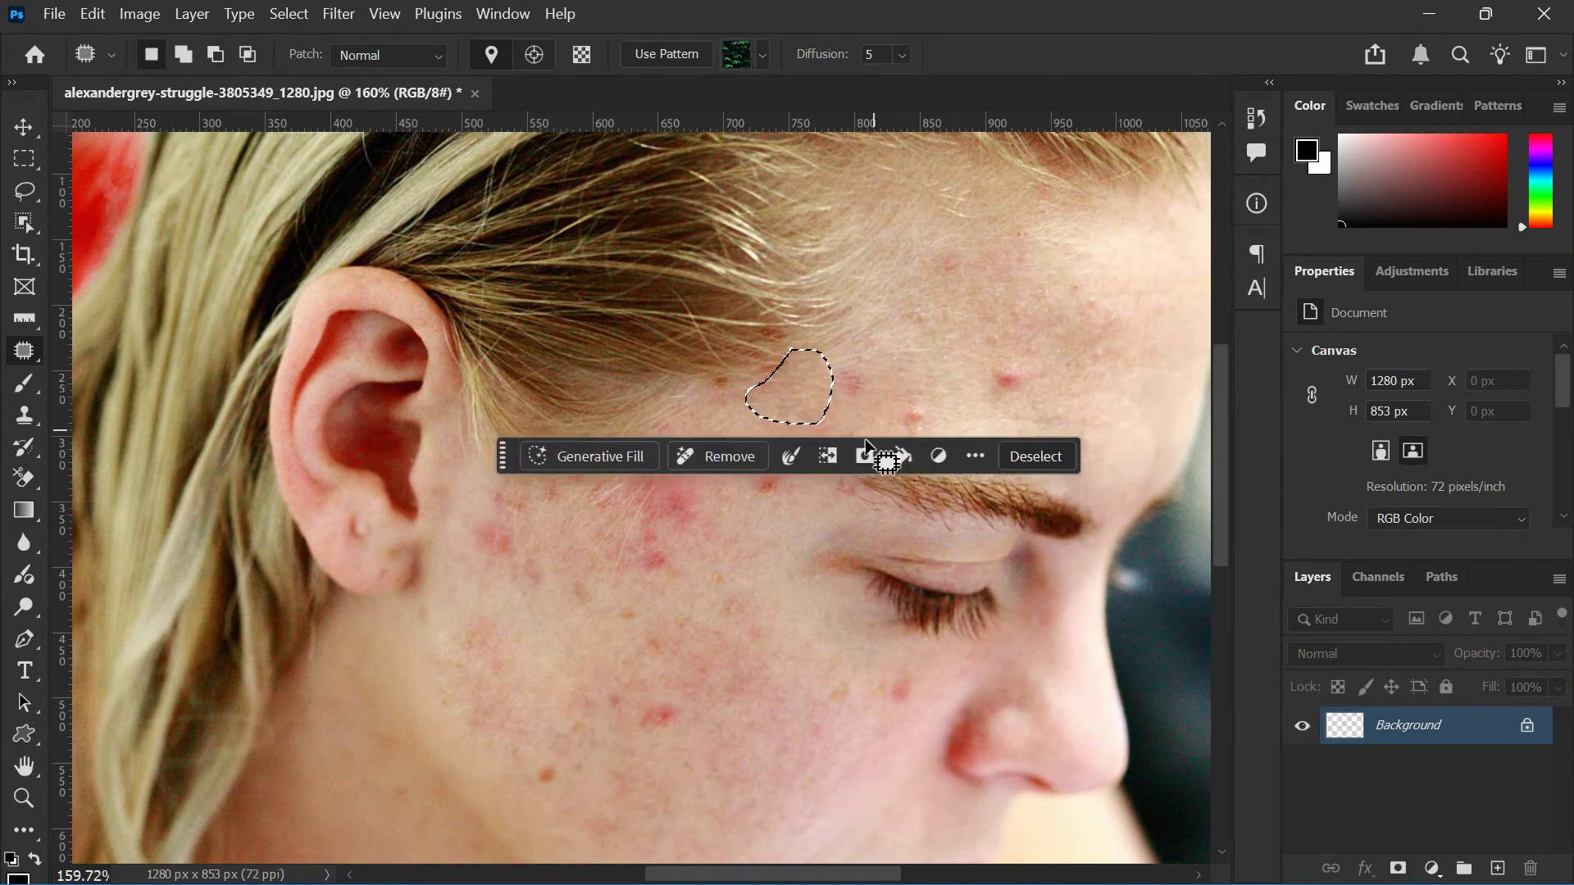
{"action": "left_click", "coordinate": [1034, 457]}
Outline the red area between the ear and the eye, patch it with cheek skin in Content-Aware mode, and clear the selection.
{"action": "scroll", "coordinate": [708, 473], "scroll_direction": "down", "scroll_amount": 2}
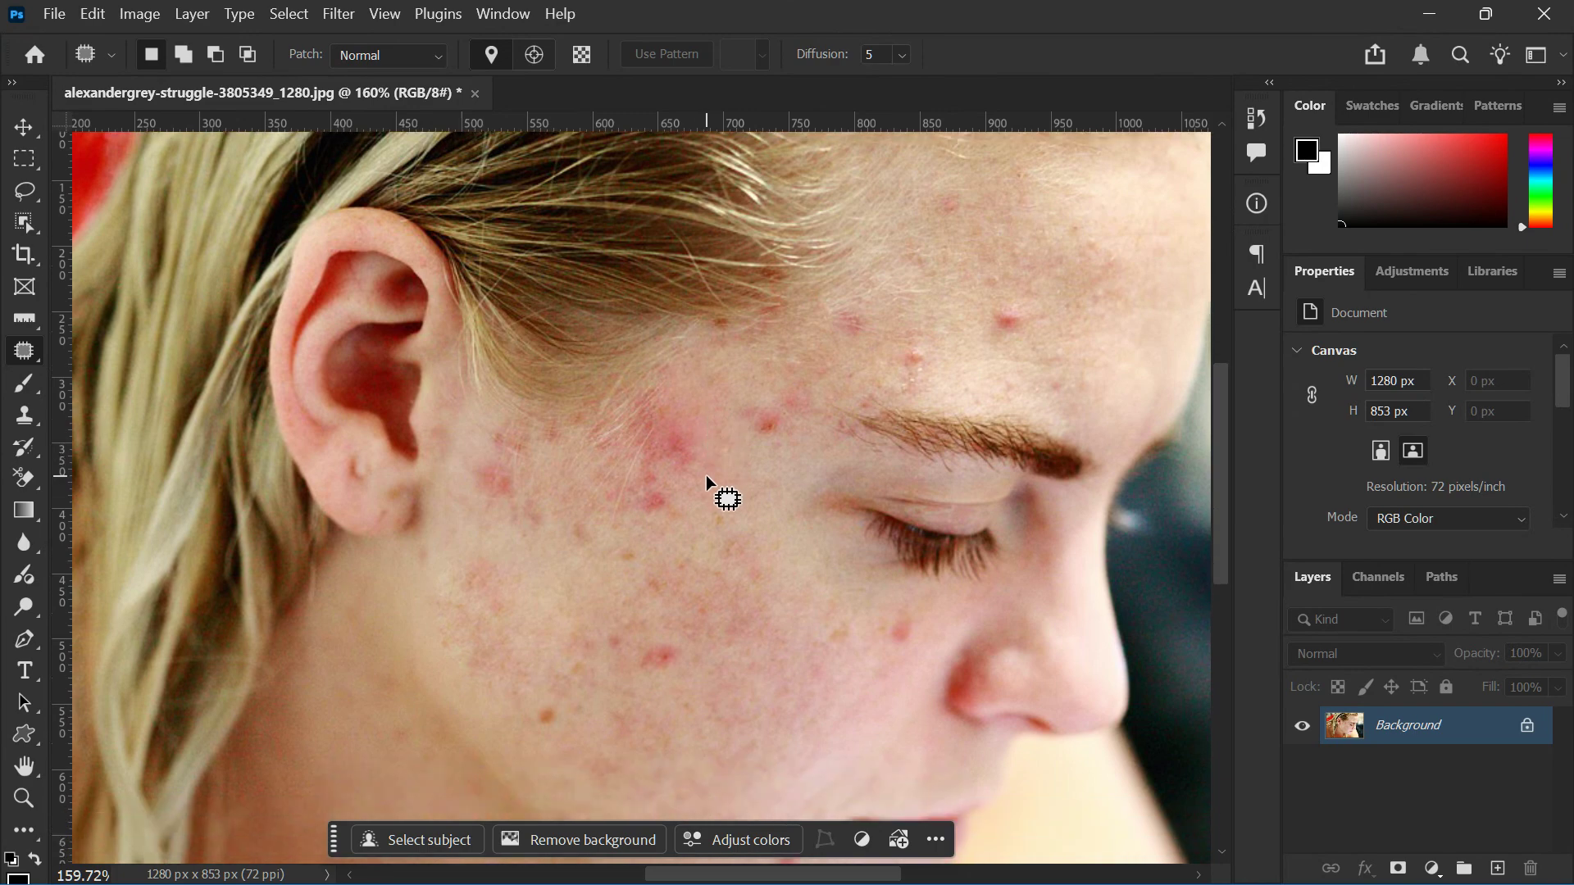
{"action": "scroll", "coordinate": [706, 475], "scroll_direction": "down", "scroll_amount": 4}
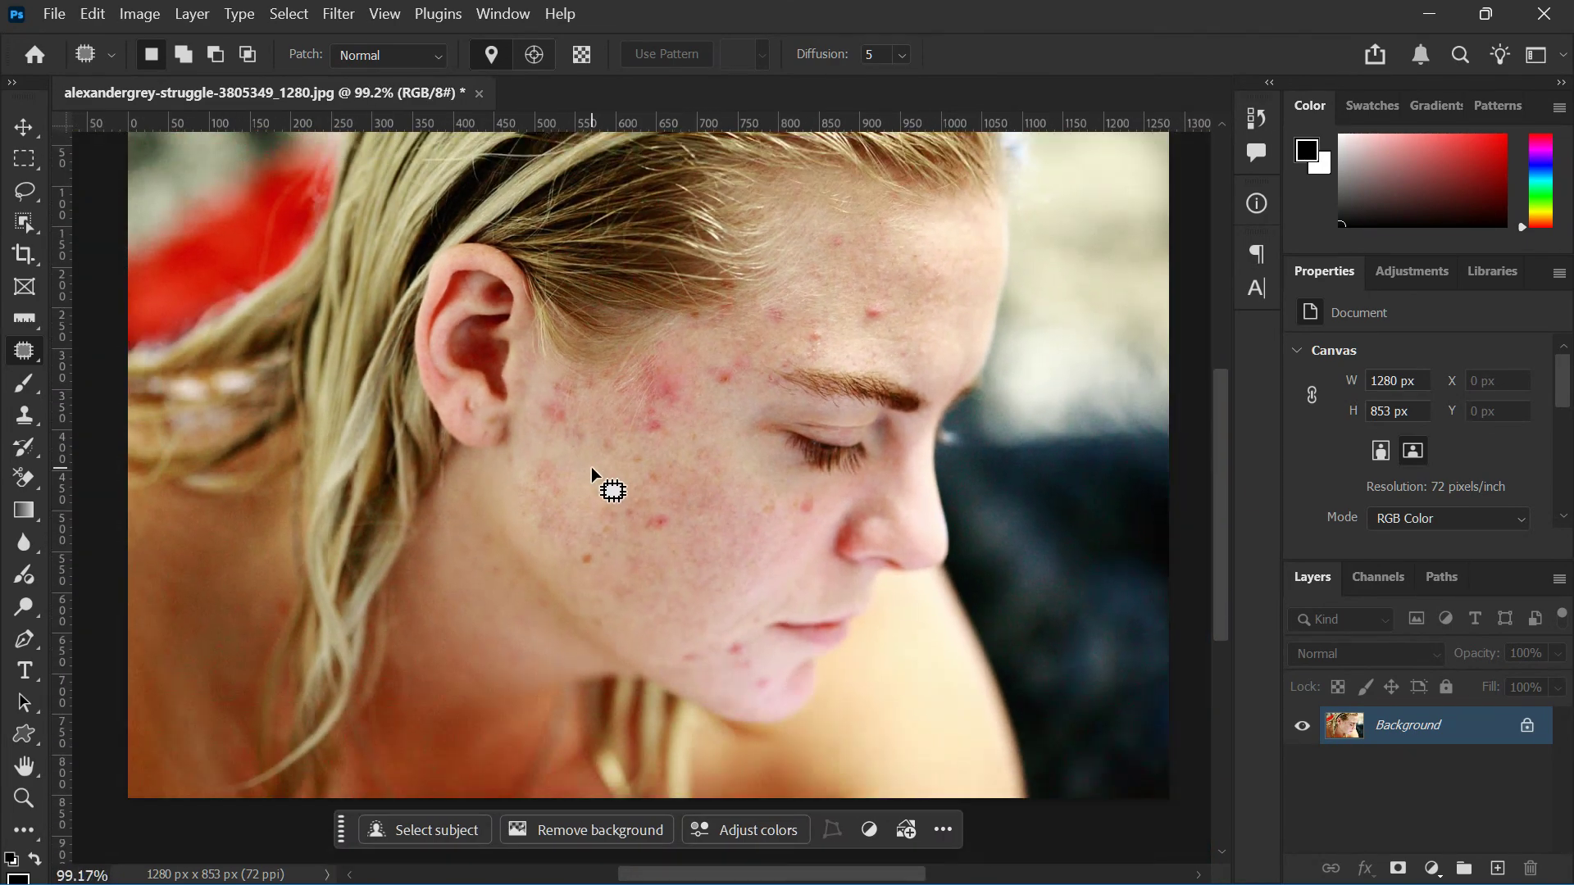
{"action": "scroll", "coordinate": [535, 480], "scroll_direction": "up", "scroll_amount": 1}
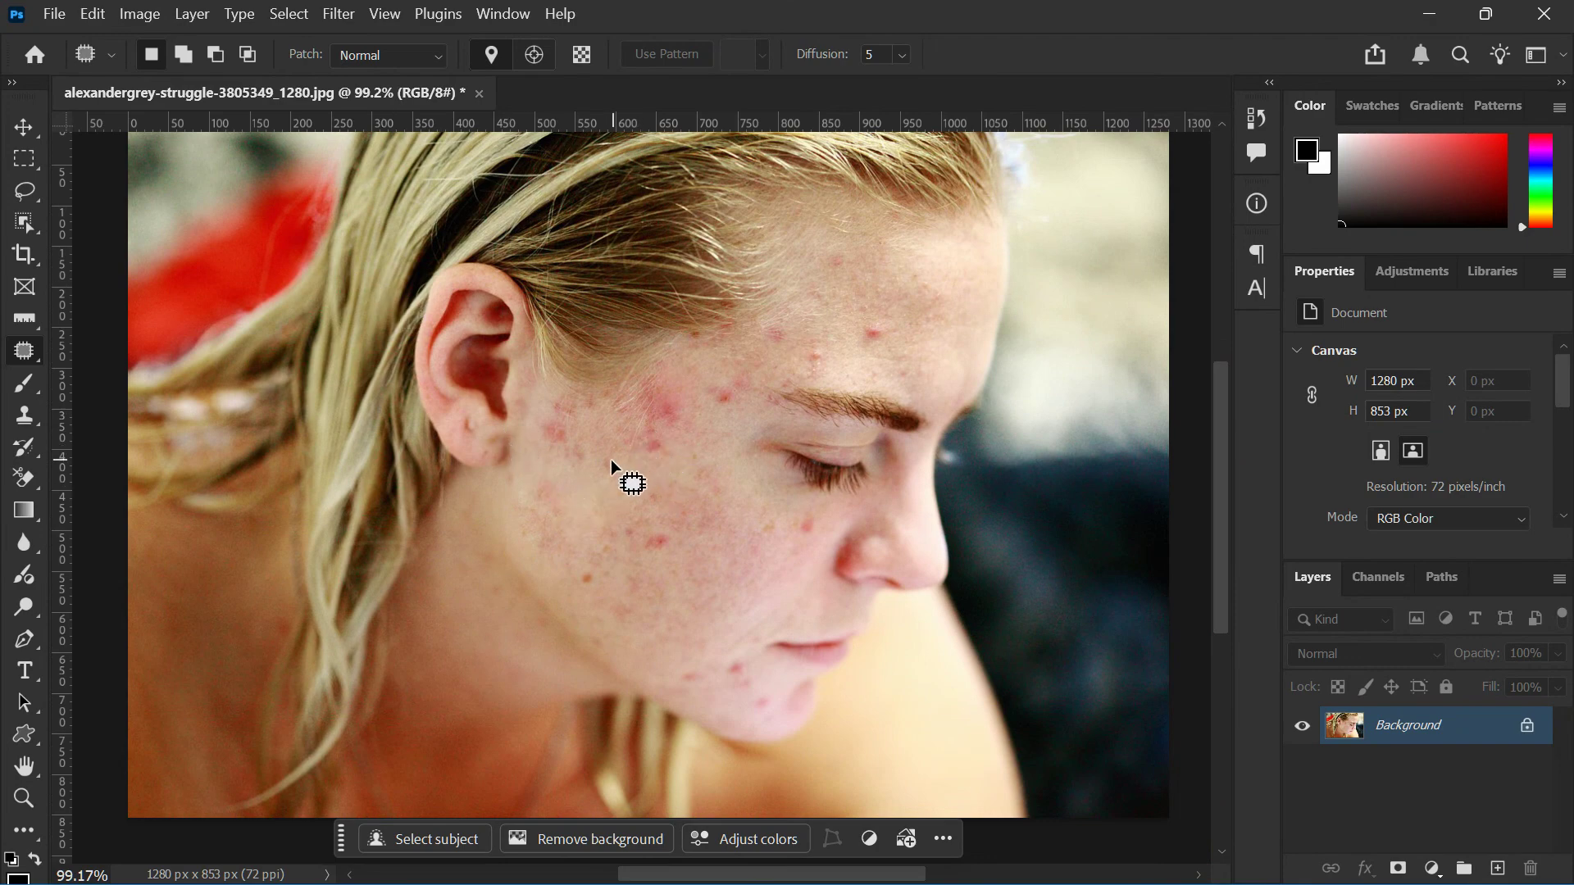
{"action": "scroll", "coordinate": [615, 459], "scroll_direction": "up", "scroll_amount": 5}
{"action": "mouse_move", "coordinate": [738, 347]}
{"action": "left_mouse_down"}
{"action": "mouse_move", "coordinate": [679, 368]}
{"action": "mouse_move", "coordinate": [660, 447]}
{"action": "mouse_move", "coordinate": [690, 506]}
{"action": "mouse_move", "coordinate": [747, 513]}
{"action": "mouse_move", "coordinate": [786, 428]}
{"action": "mouse_move", "coordinate": [788, 363]}
{"action": "mouse_move", "coordinate": [724, 342]}
{"action": "left_mouse_up"}
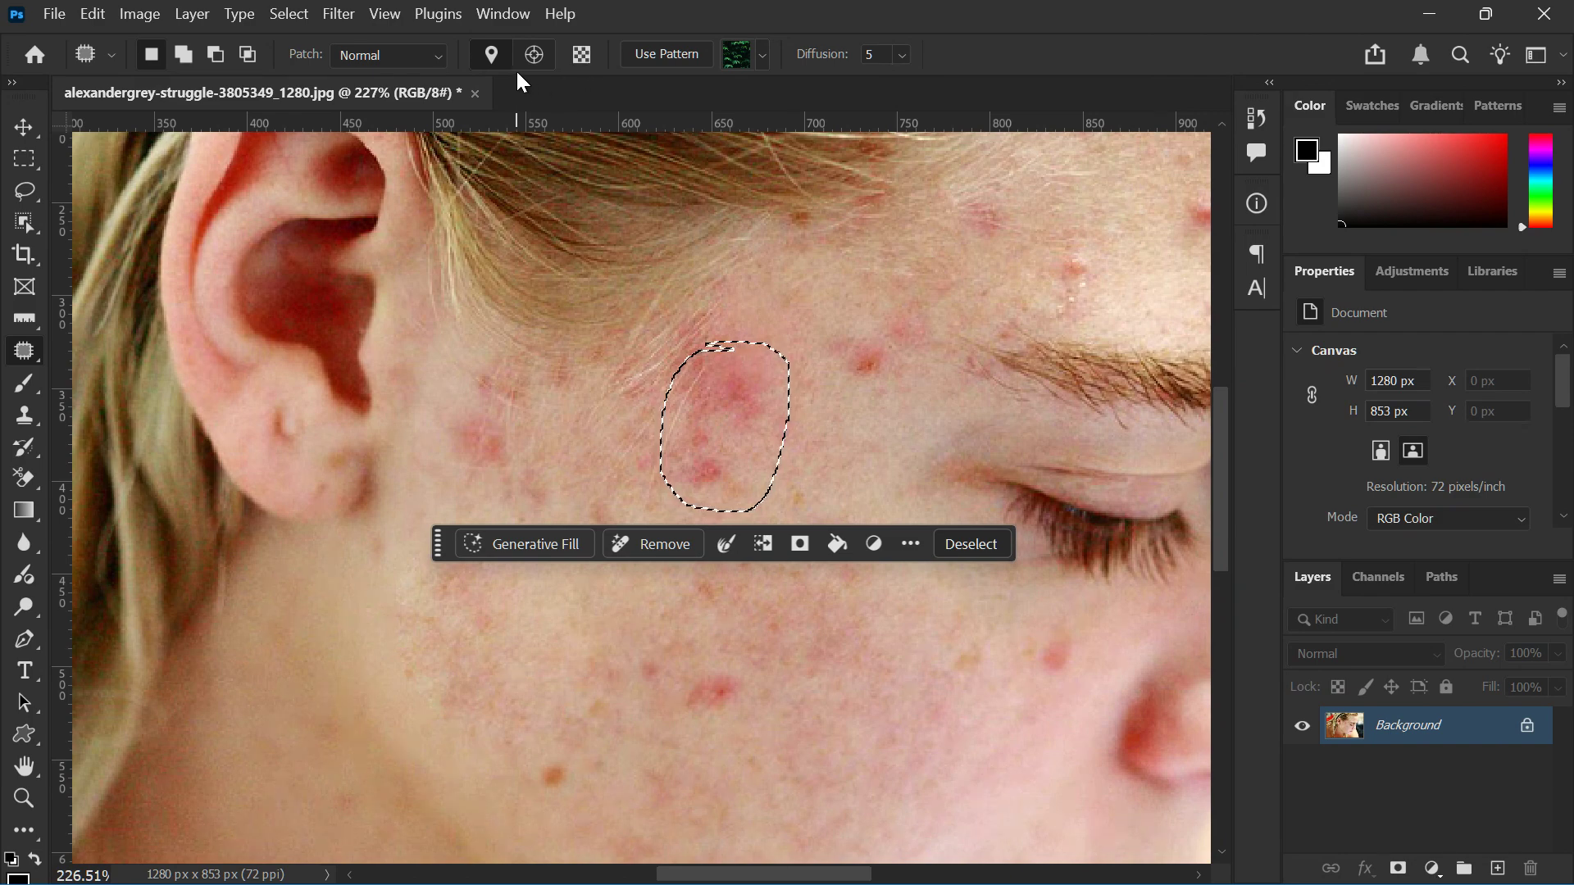
{"action": "left_click", "coordinate": [440, 58]}
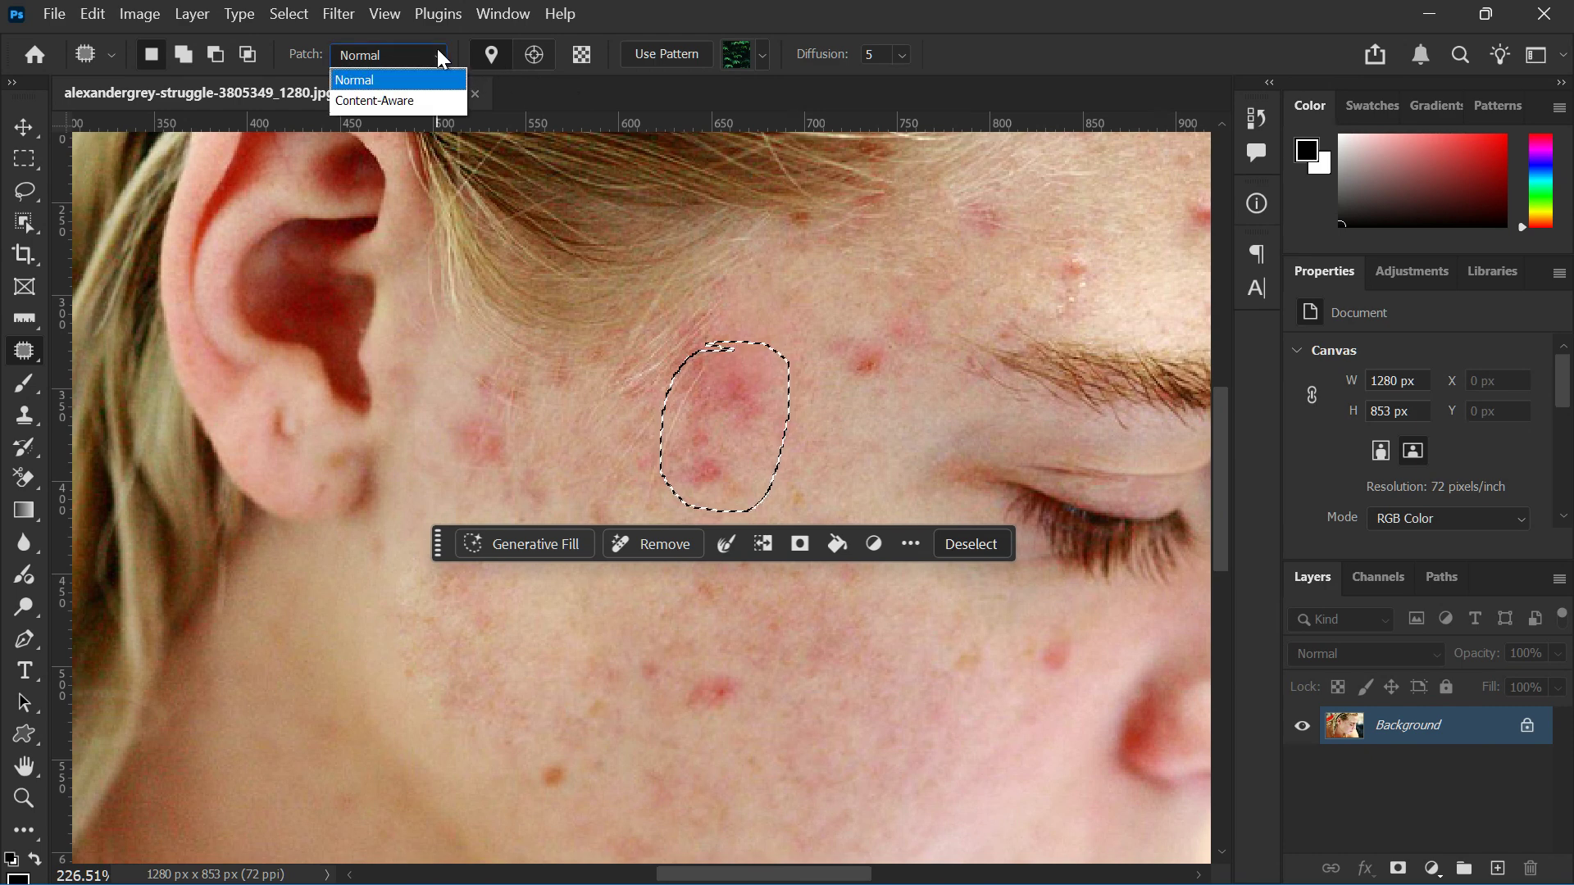
{"action": "left_click", "coordinate": [405, 100]}
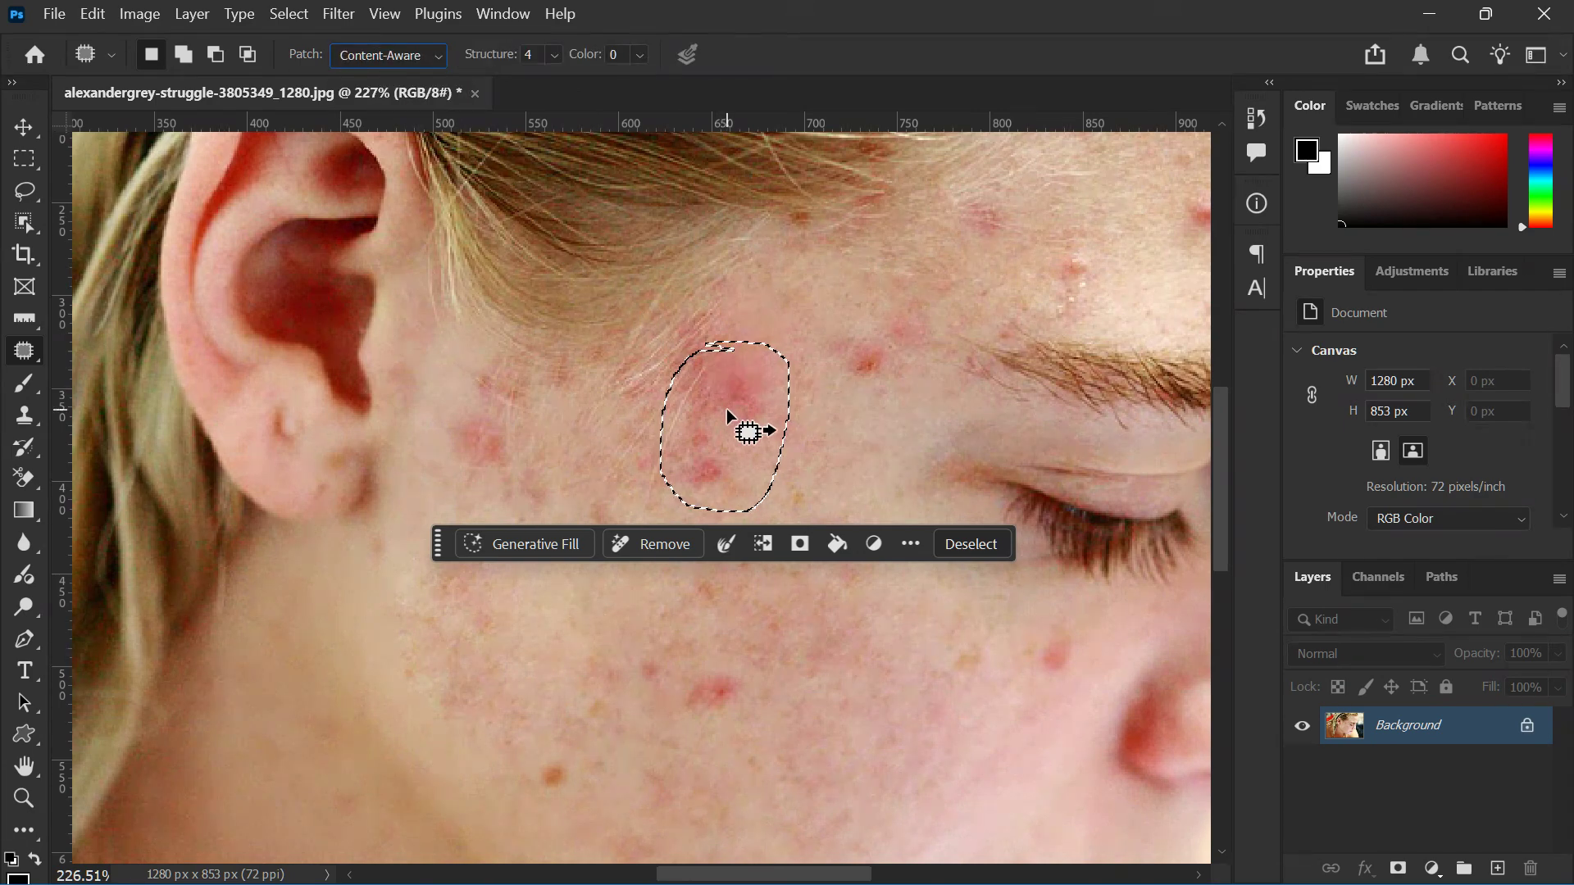
{"action": "left_click_drag", "start_coordinate": [728, 409], "coordinate": [868, 584]}
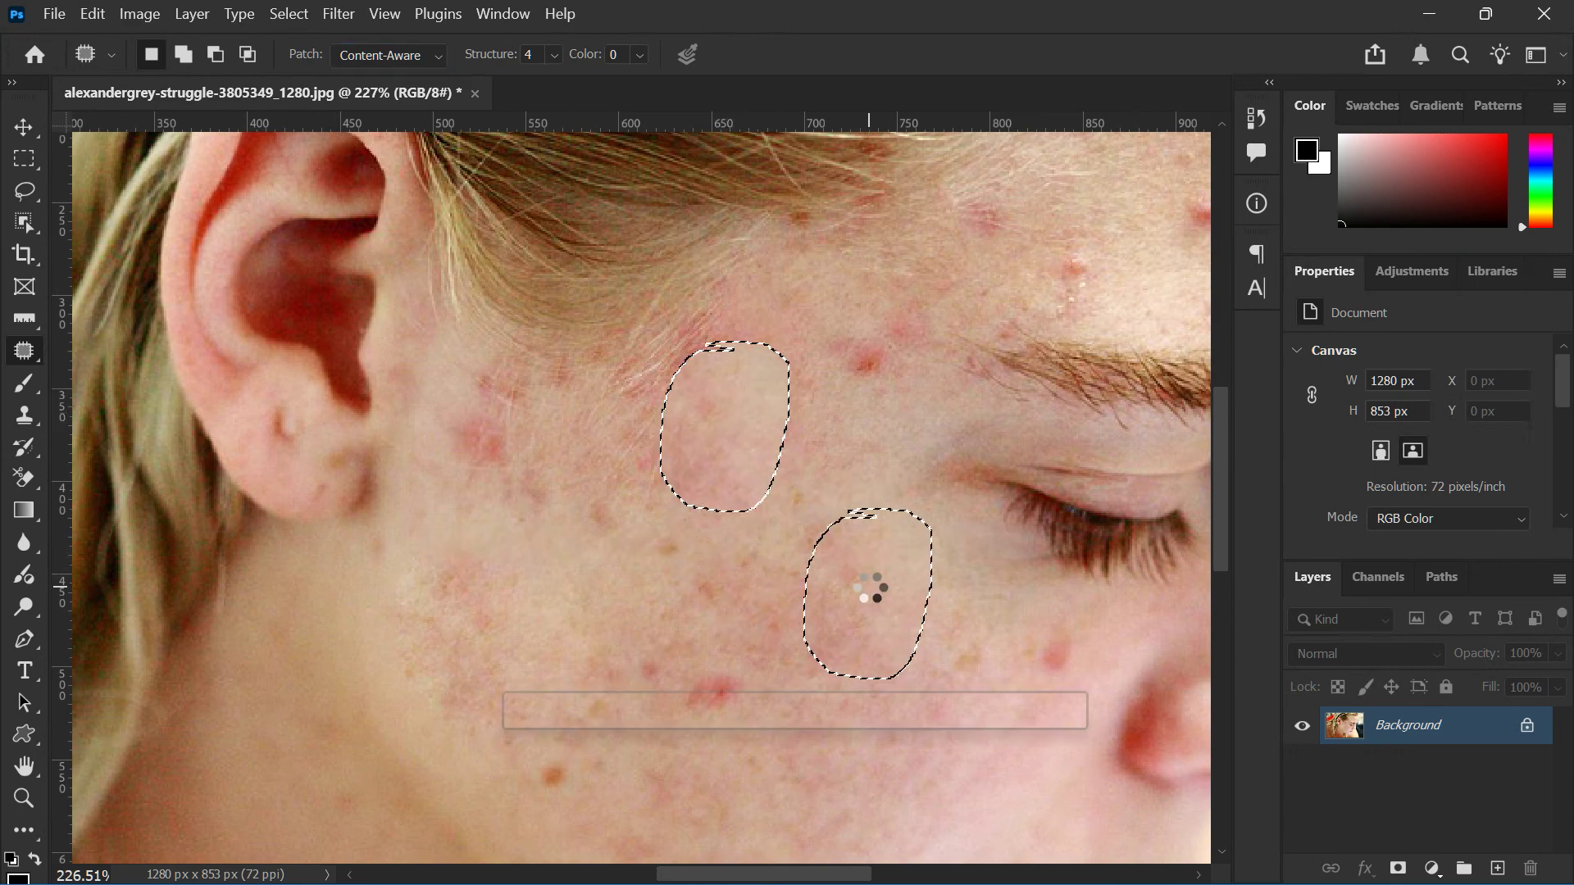
{"action": "left_click", "coordinate": [954, 545]}
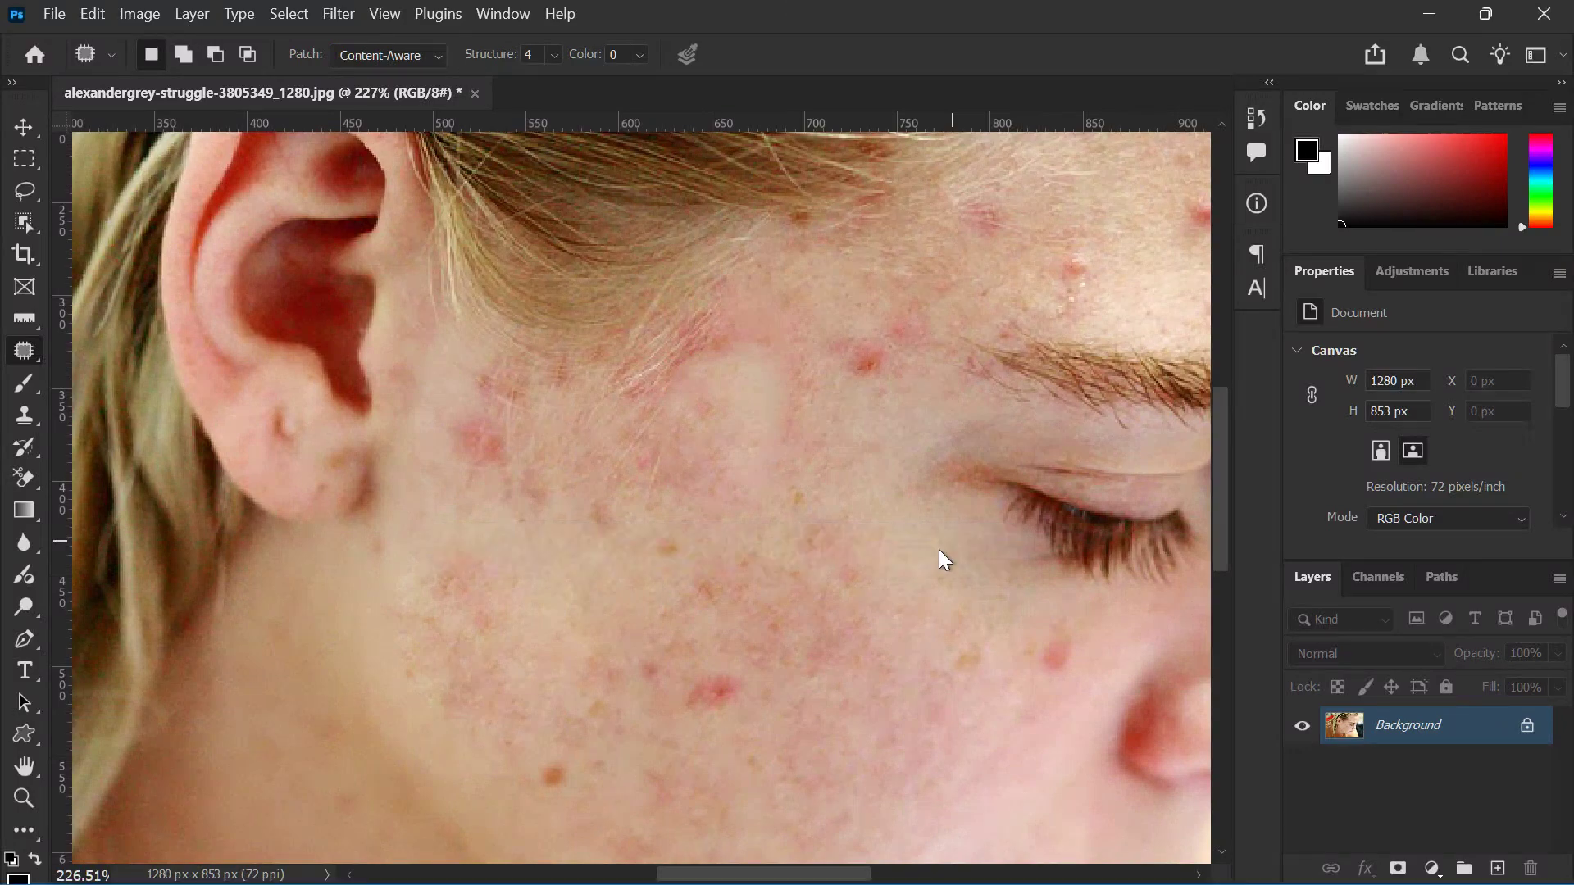
{"action": "scroll", "coordinate": [776, 400], "scroll_direction": "down", "scroll_amount": 3}
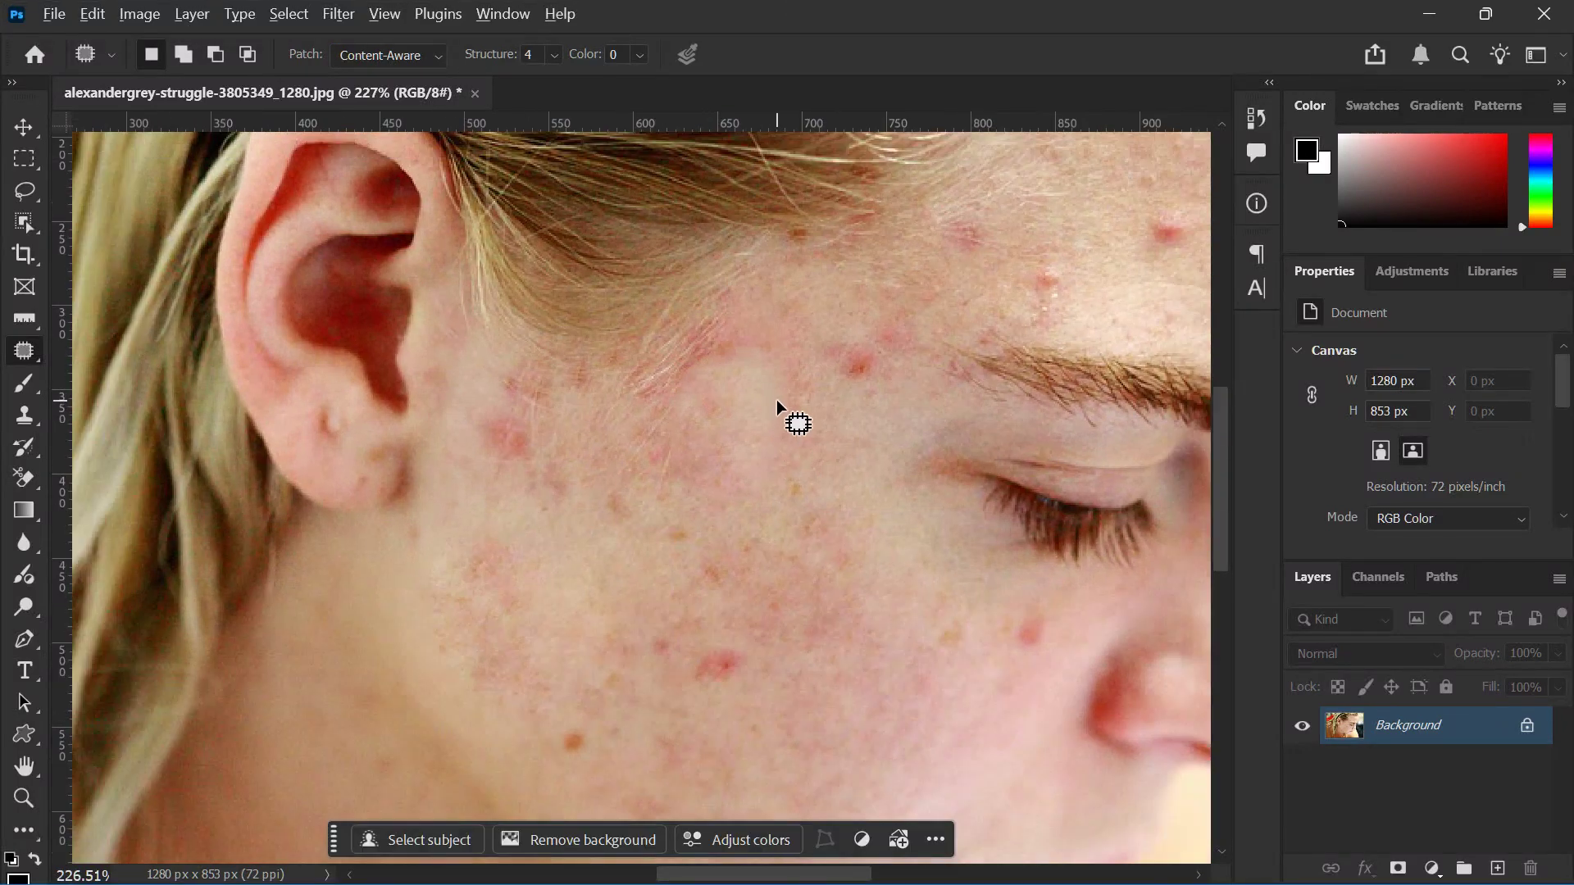
Switch the Patch mode to Normal and undo the Content-Aware patch on the red area between the ear and the eye.
{"action": "scroll", "coordinate": [877, 438], "scroll_direction": "up", "scroll_amount": 1}
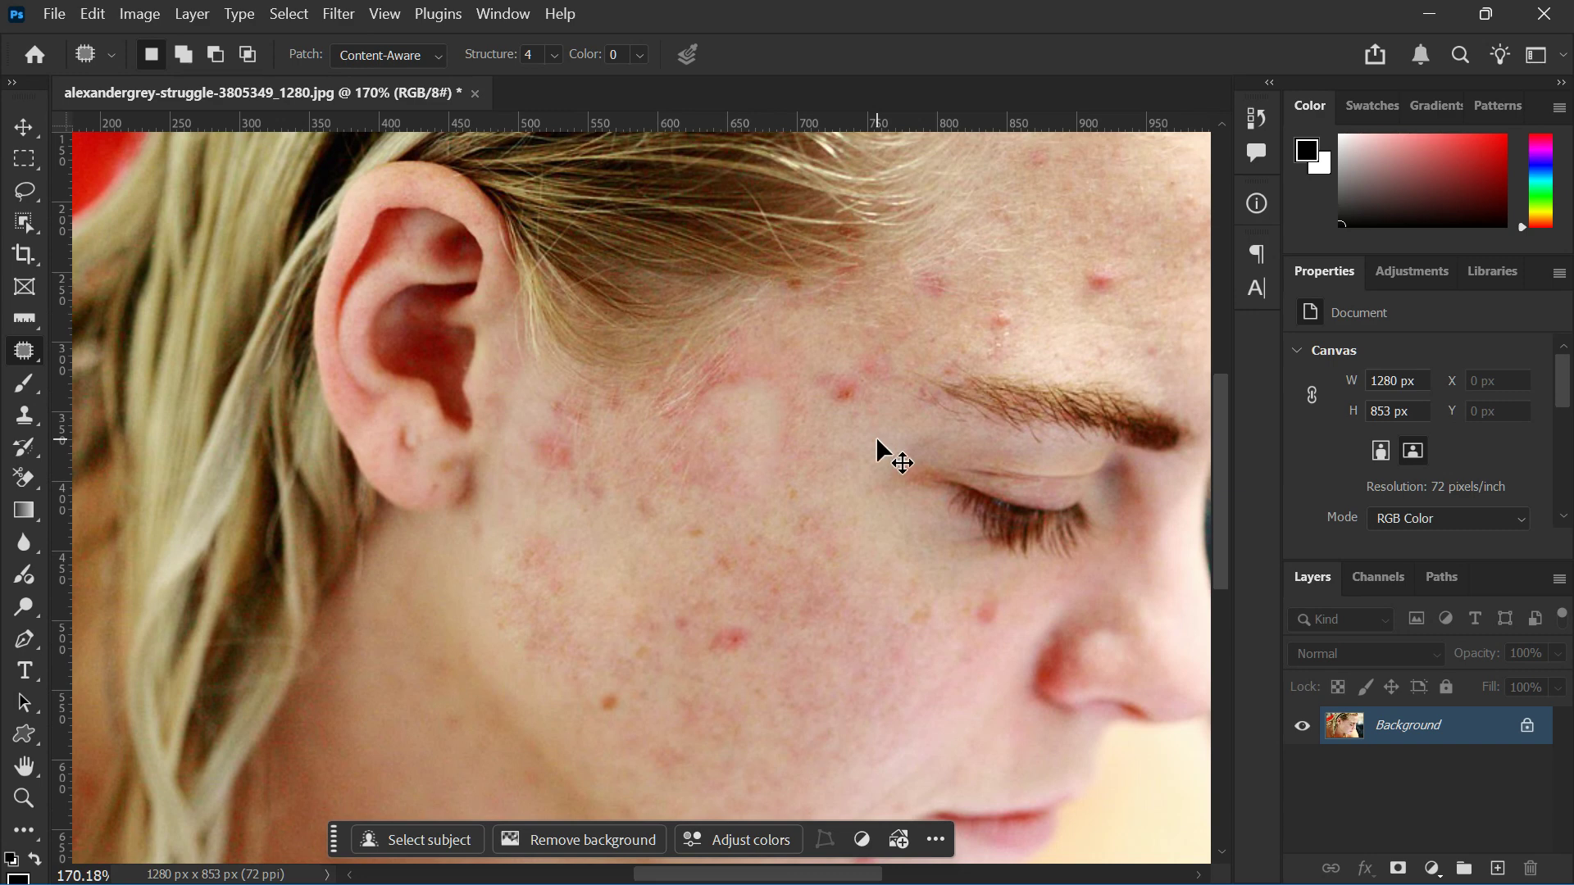
{"action": "left_click", "coordinate": [406, 63]}
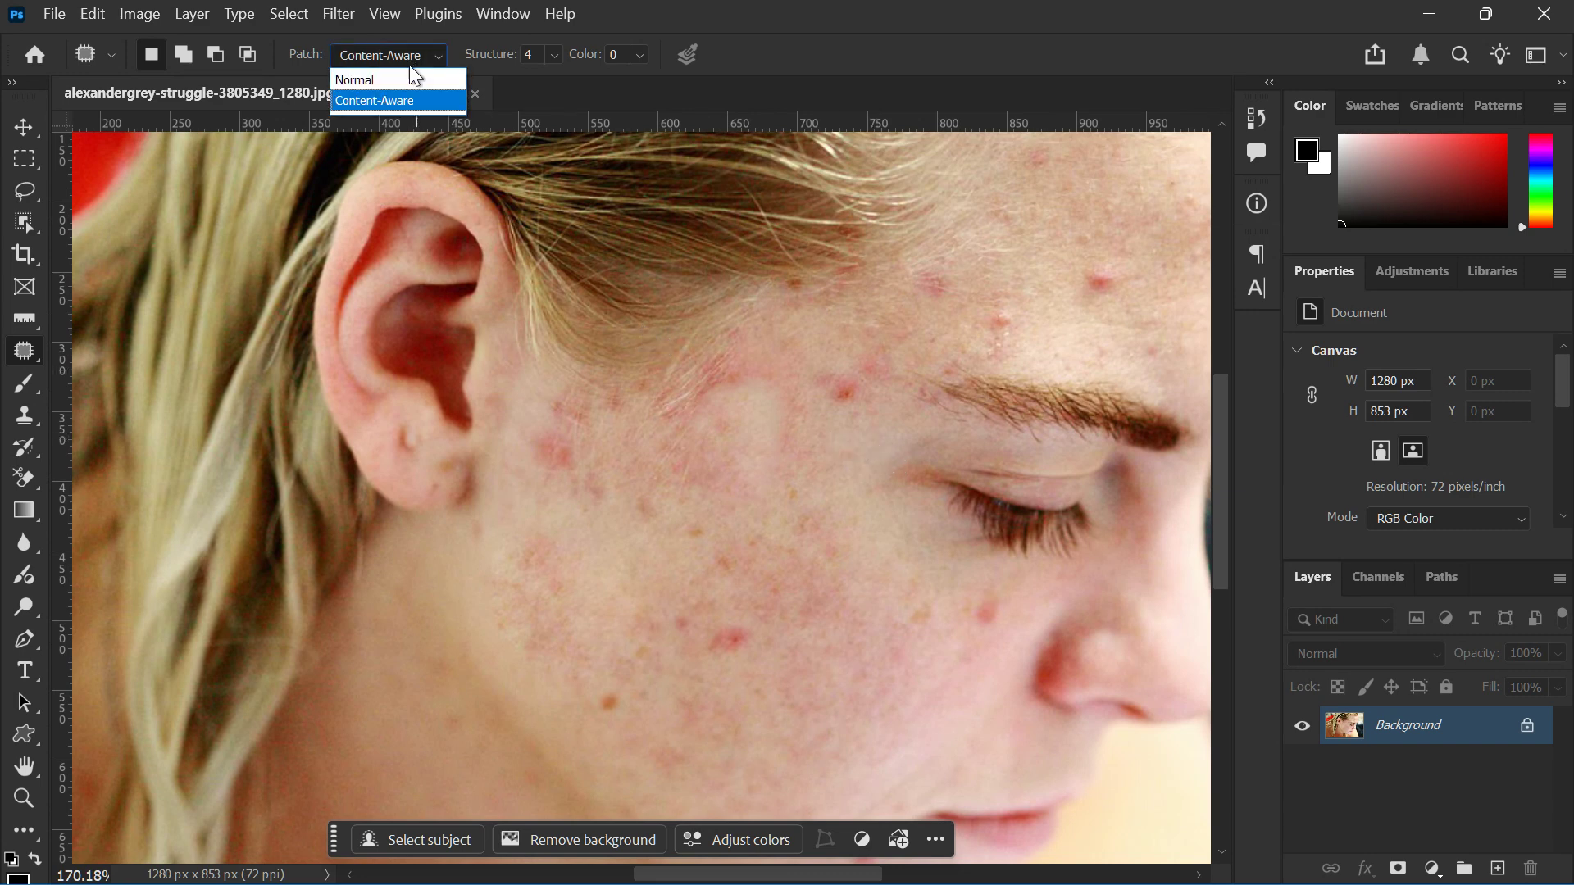
{"action": "left_click", "coordinate": [410, 78]}
{"action": "key", "text": "ctrl+z"}
{"action": "key", "text": "ctrl+z"}
{"action": "key", "text": "ctrl+z"}
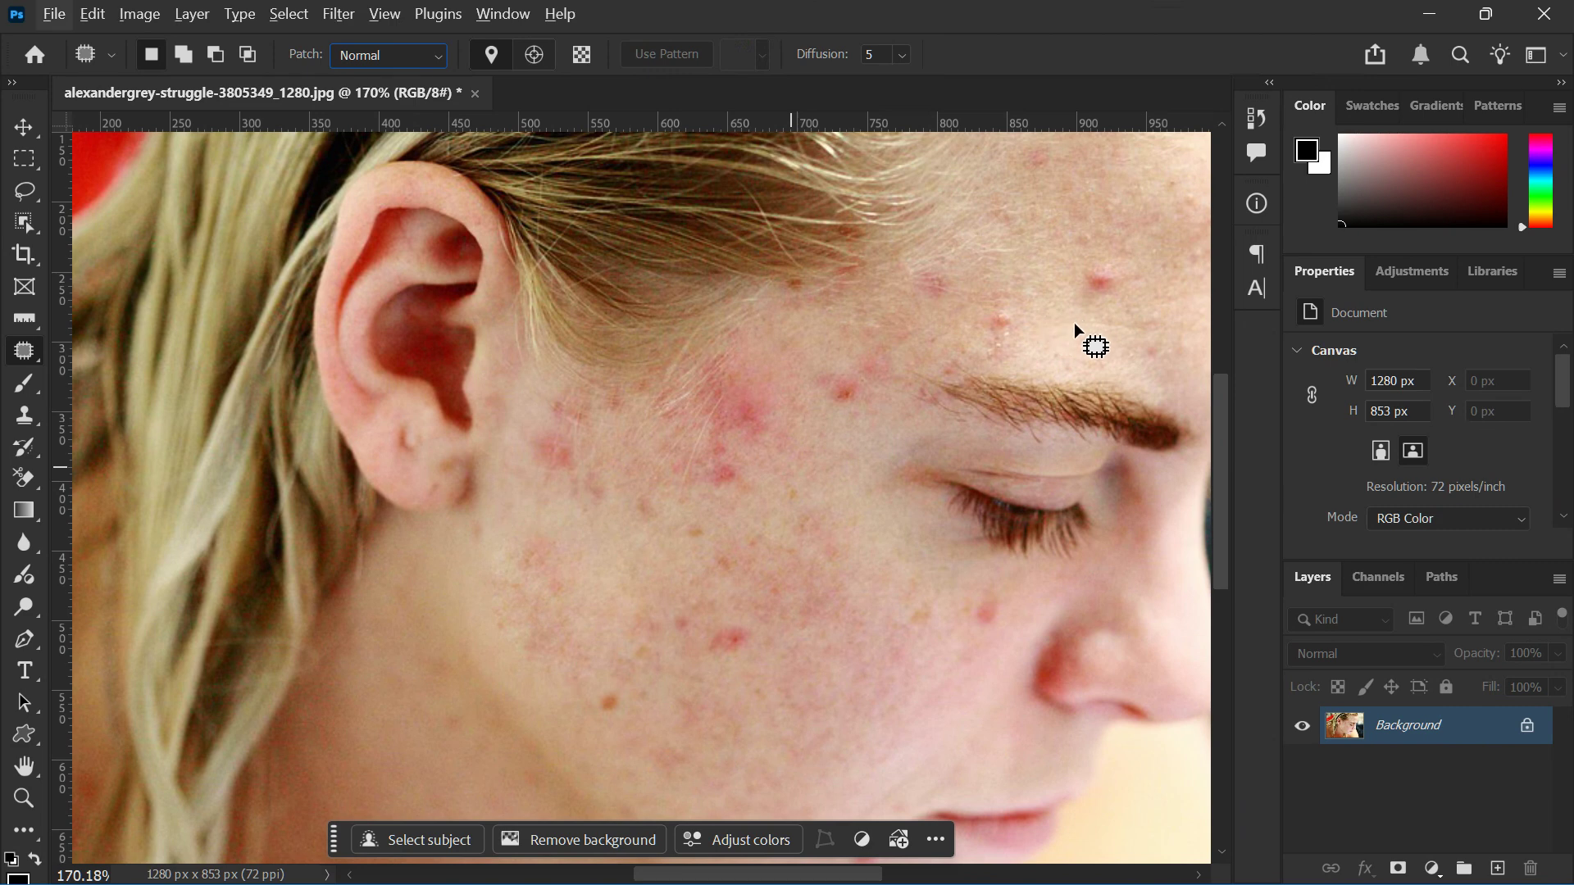
Outline the red blemish on the forehead above the eyebrow, patch it with clearer forehead skin nearer the profile, and clear the selection.
{"action": "left_click_drag", "start_coordinate": [1106, 257], "coordinate": [1051, 260]}
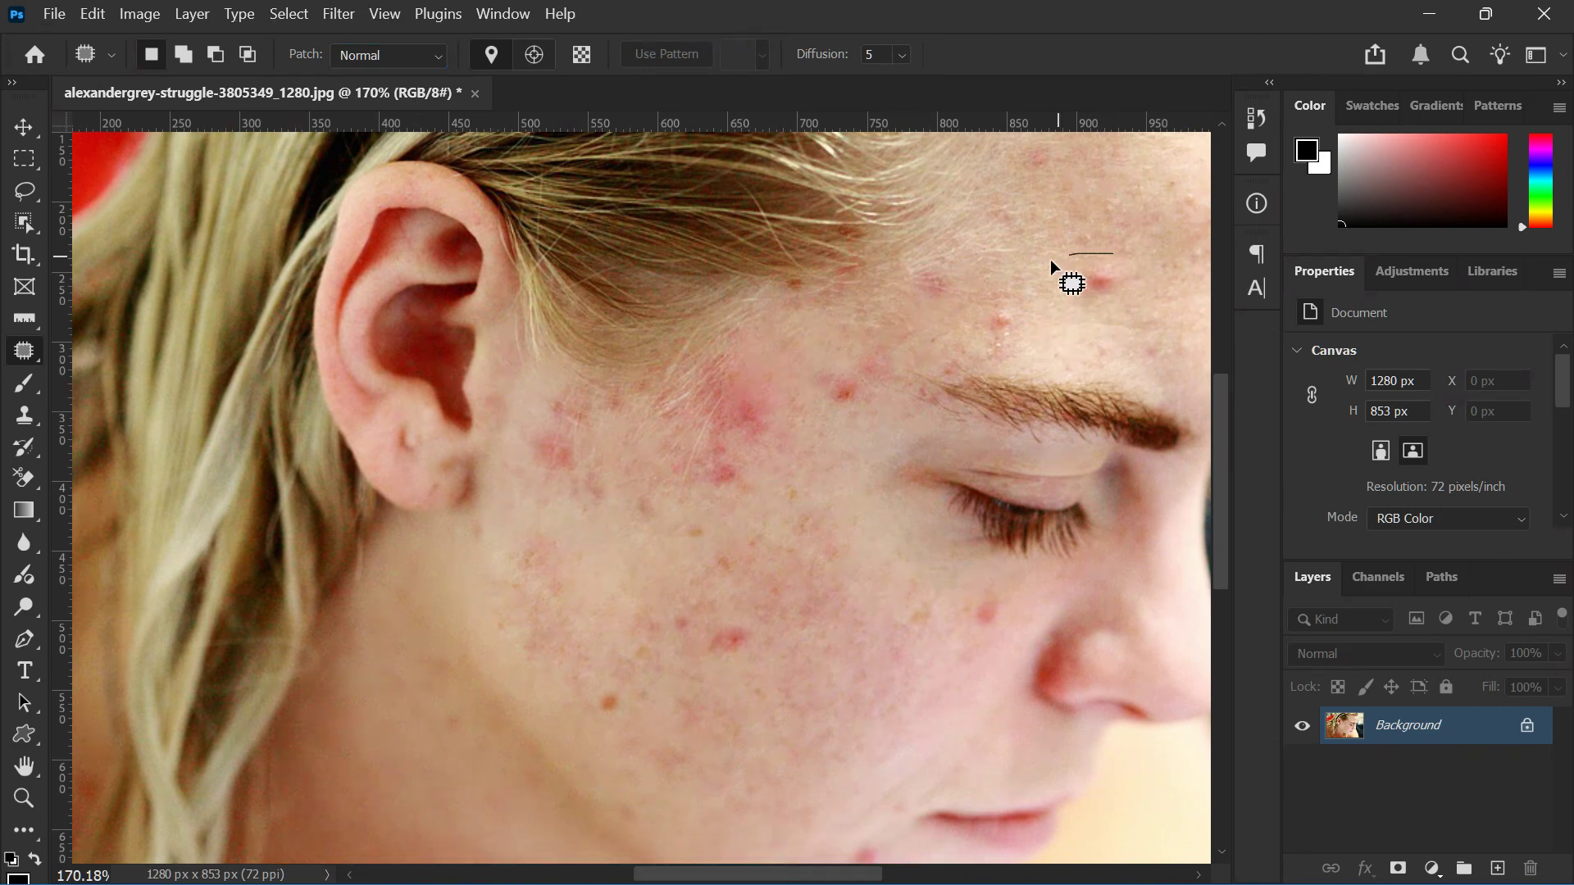
{"action": "mouse_move", "coordinate": [1132, 319]}
{"action": "left_mouse_down"}
{"action": "mouse_move", "coordinate": [1144, 266]}
{"action": "mouse_move", "coordinate": [1107, 251]}
{"action": "left_mouse_up"}
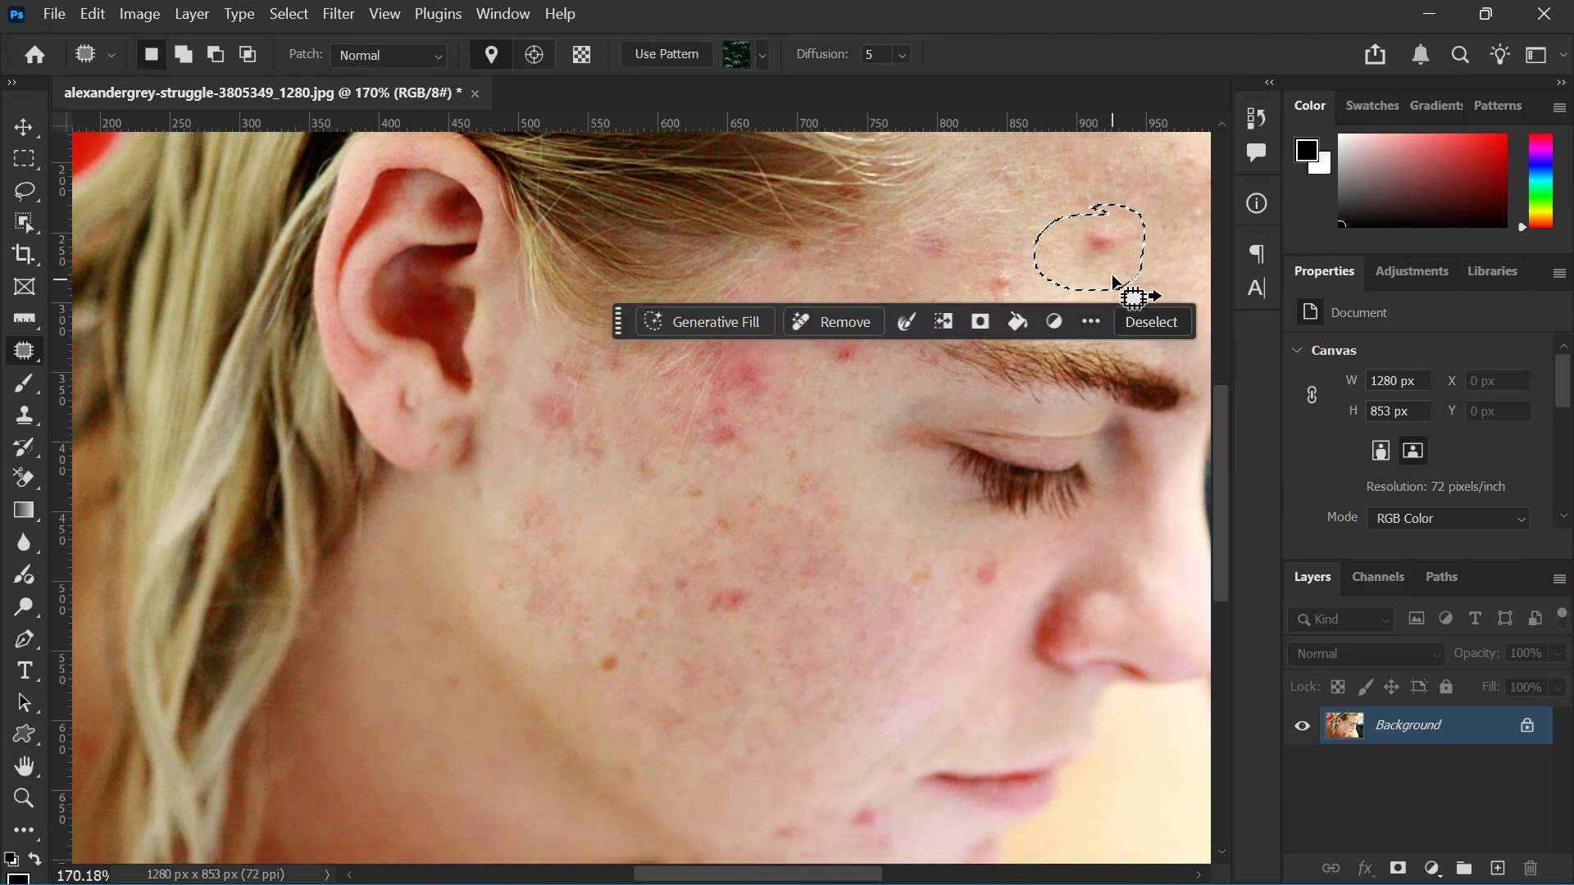
{"action": "scroll", "coordinate": [1088, 276], "scroll_direction": "up", "scroll_amount": 2}
{"action": "scroll", "coordinate": [1087, 274], "scroll_direction": "right", "scroll_amount": 4}
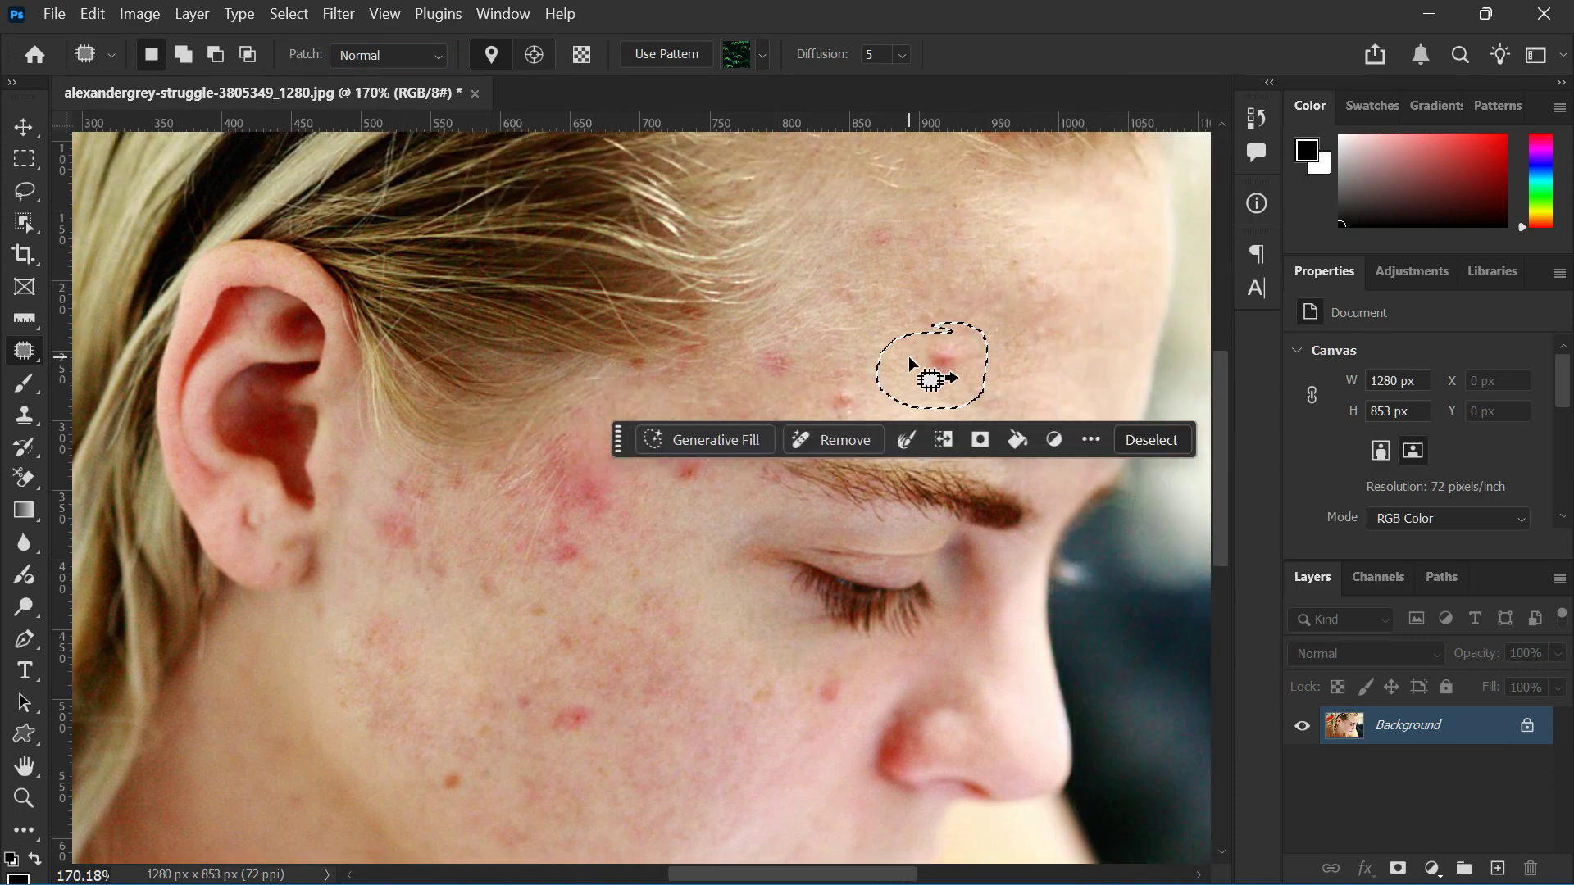
{"action": "left_click_drag", "start_coordinate": [926, 358], "coordinate": [1054, 324]}
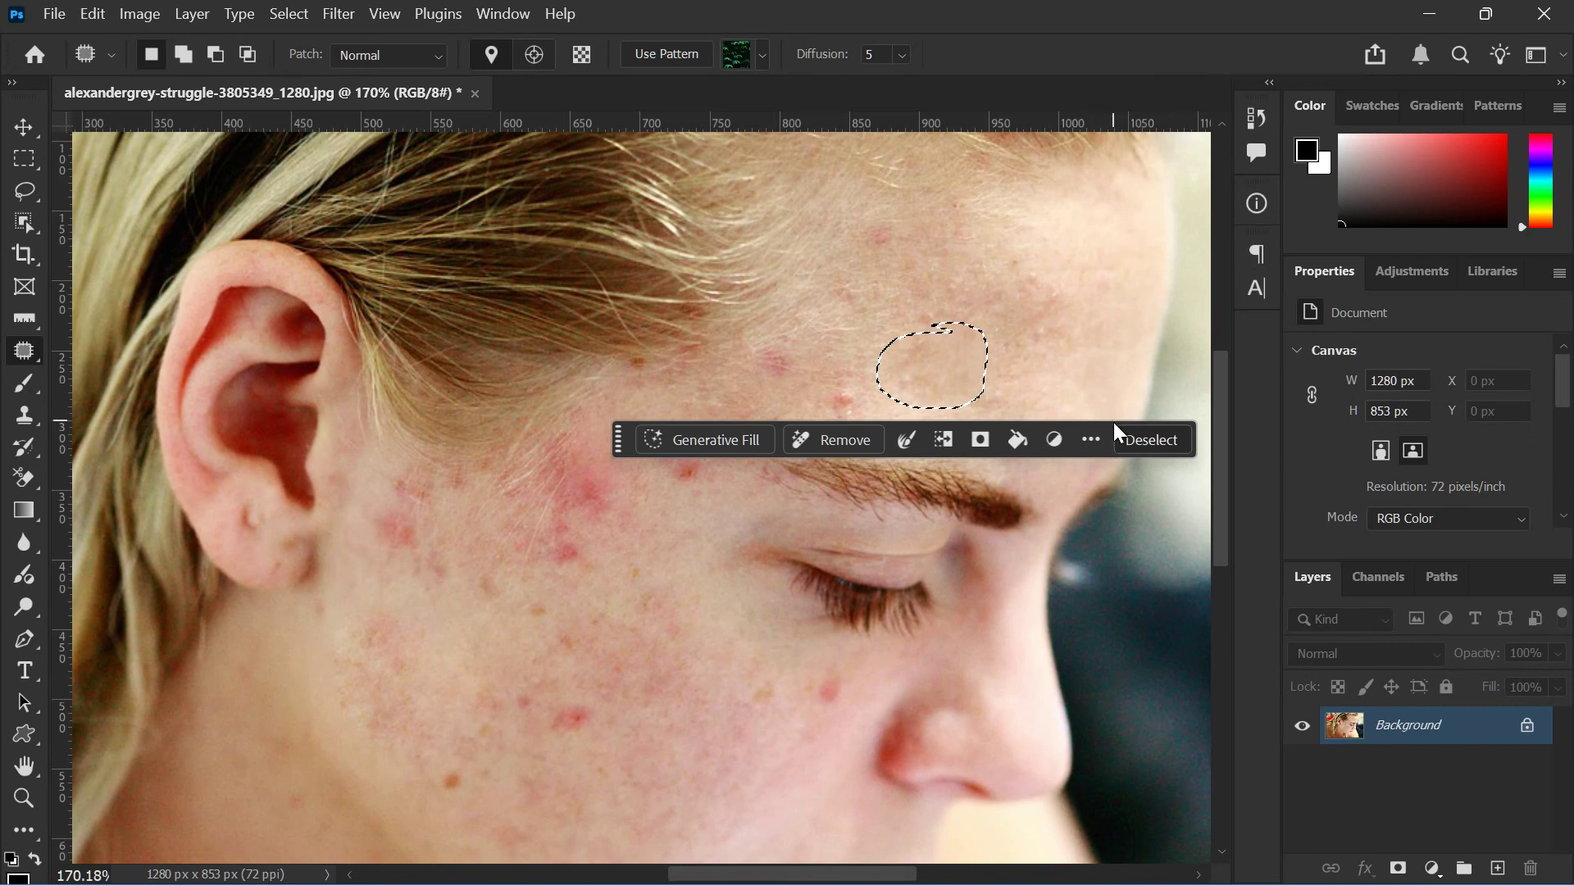
{"action": "left_click", "coordinate": [1139, 442]}
Patch the red blemish in the middle of the cheek with clearer skin from below the eye, and clear the selection.
{"action": "scroll", "coordinate": [848, 434], "scroll_direction": "down", "scroll_amount": 5}
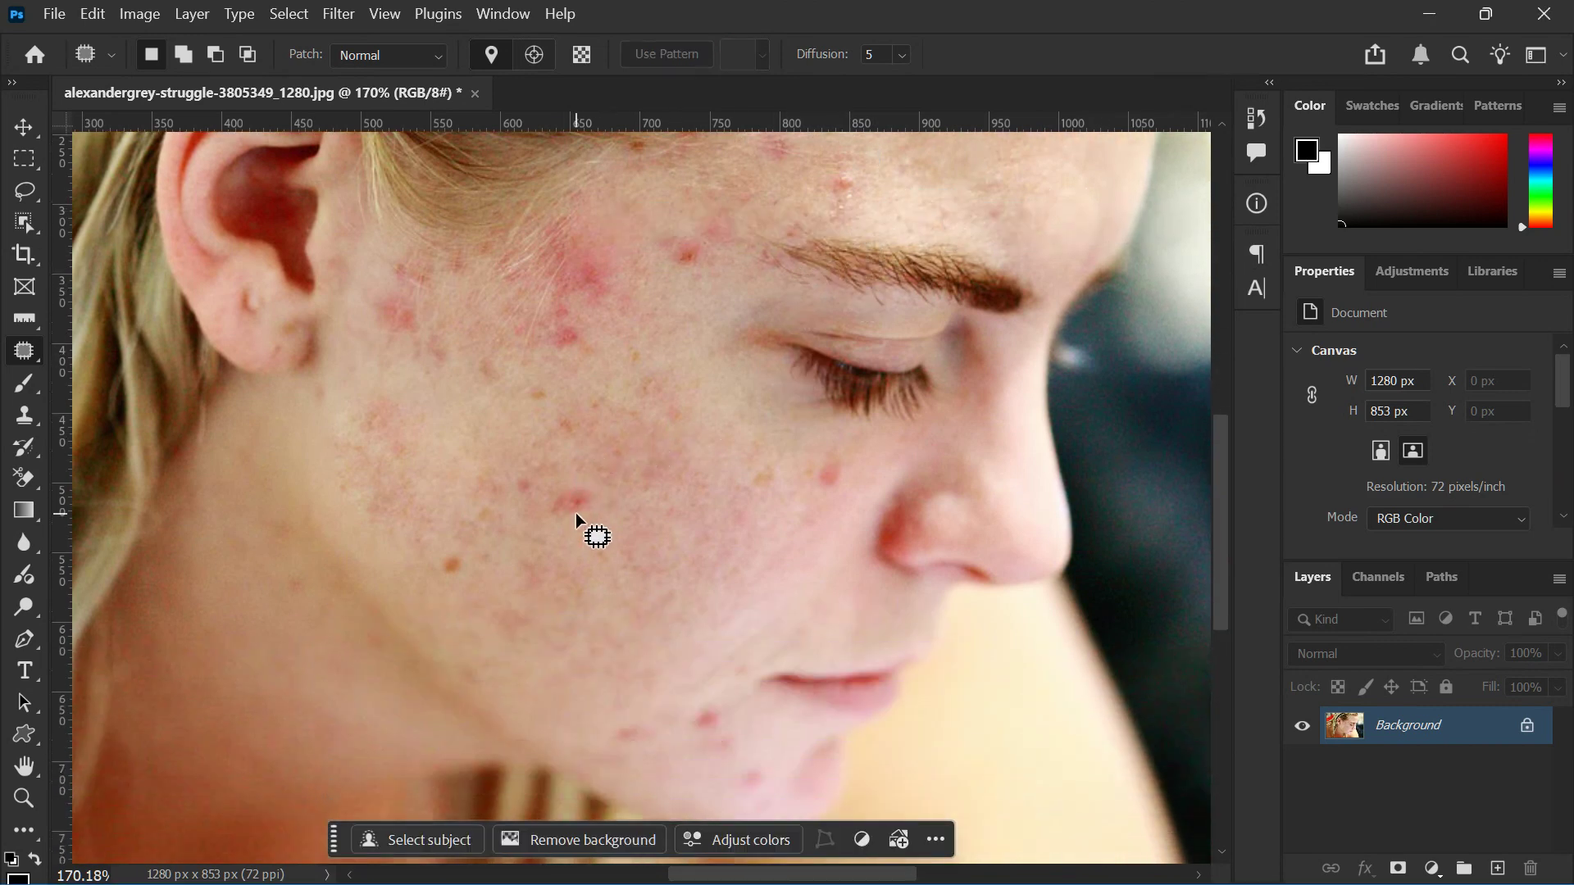
{"action": "mouse_move", "coordinate": [569, 452]}
{"action": "left_mouse_down"}
{"action": "mouse_move", "coordinate": [474, 478]}
{"action": "mouse_move", "coordinate": [579, 524]}
{"action": "mouse_move", "coordinate": [594, 452]}
{"action": "mouse_move", "coordinate": [604, 480]}
{"action": "mouse_move", "coordinate": [712, 457]}
{"action": "mouse_move", "coordinate": [724, 428]}
{"action": "left_mouse_up"}
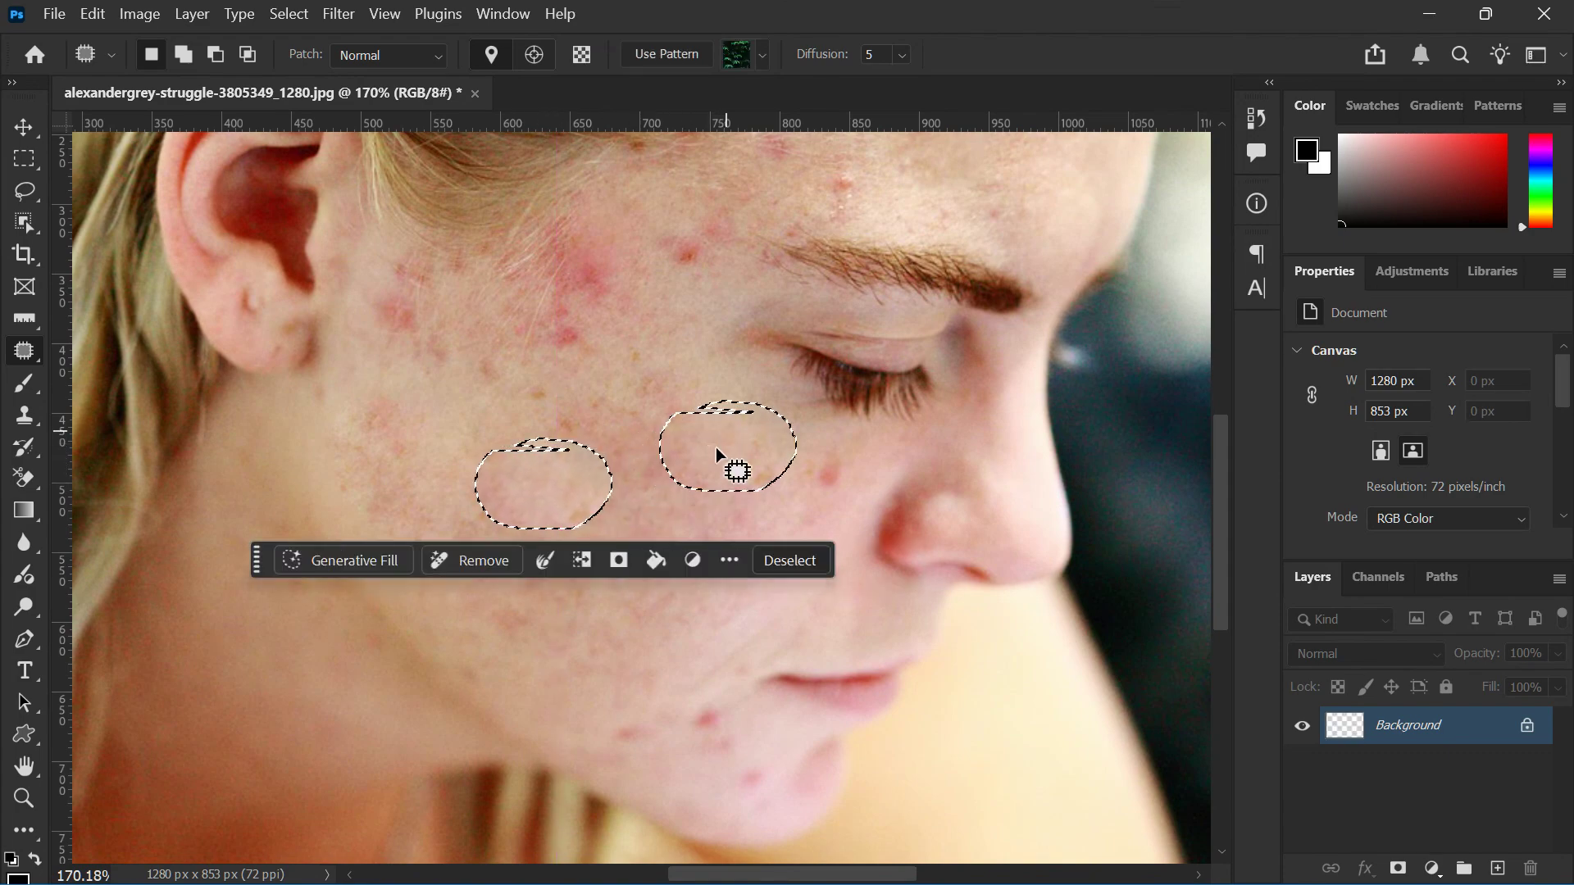
{"action": "left_click", "coordinate": [775, 560]}
Outline the blemishes on the jaw beside the corner of the mouth and patch them with cheek skin from above.
{"action": "scroll", "coordinate": [695, 481], "scroll_direction": "down", "scroll_amount": 1}
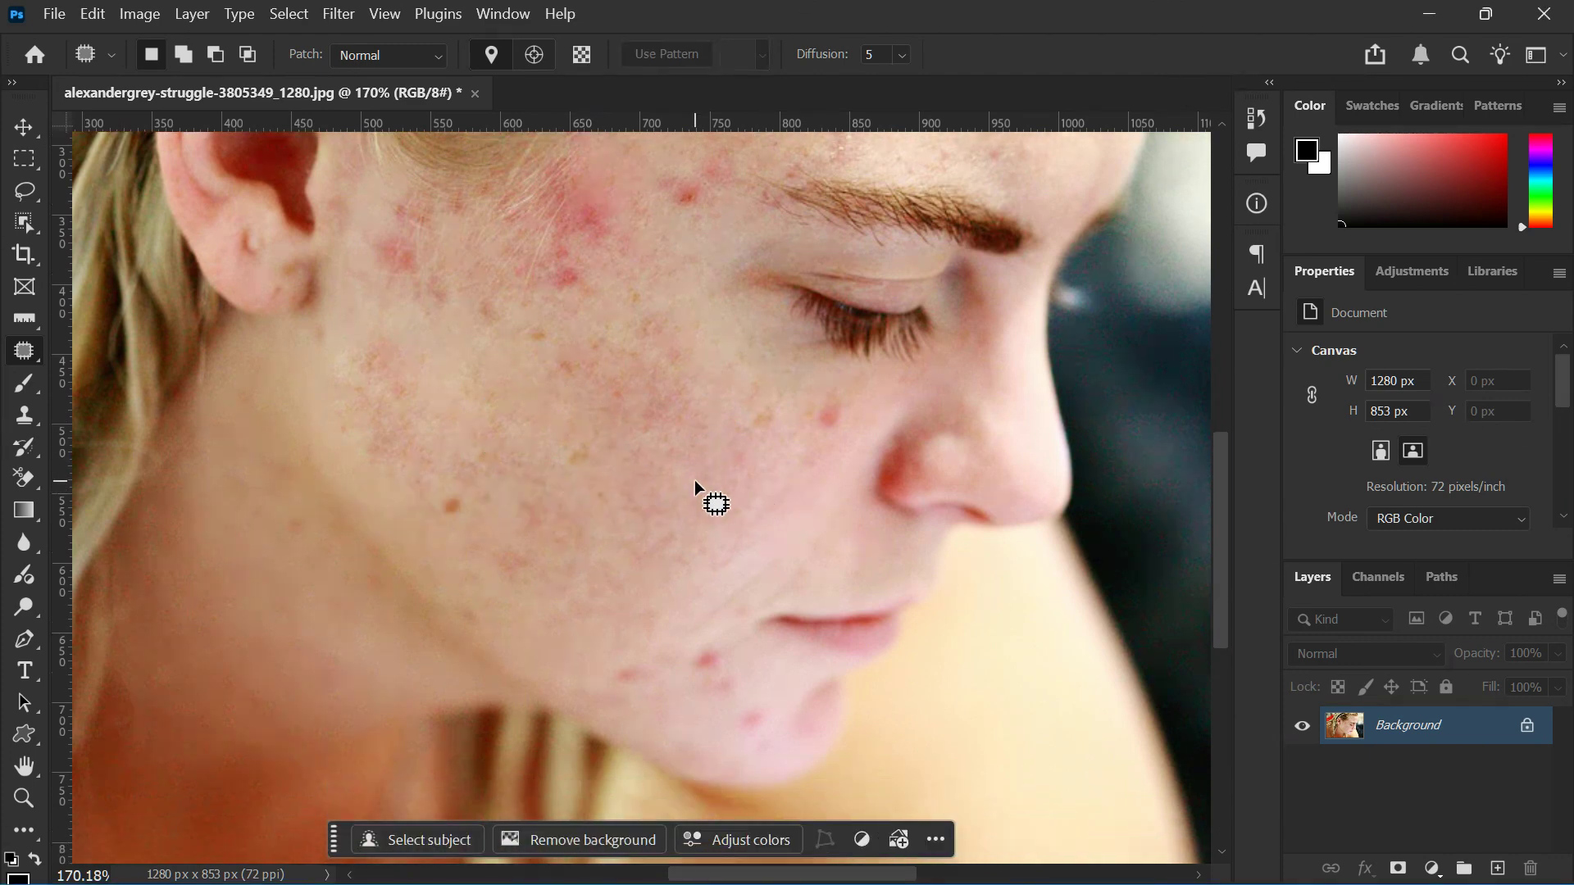
{"action": "scroll", "coordinate": [695, 481], "scroll_direction": "down", "scroll_amount": 3}
{"action": "scroll", "coordinate": [695, 484], "scroll_direction": "up", "scroll_amount": 3}
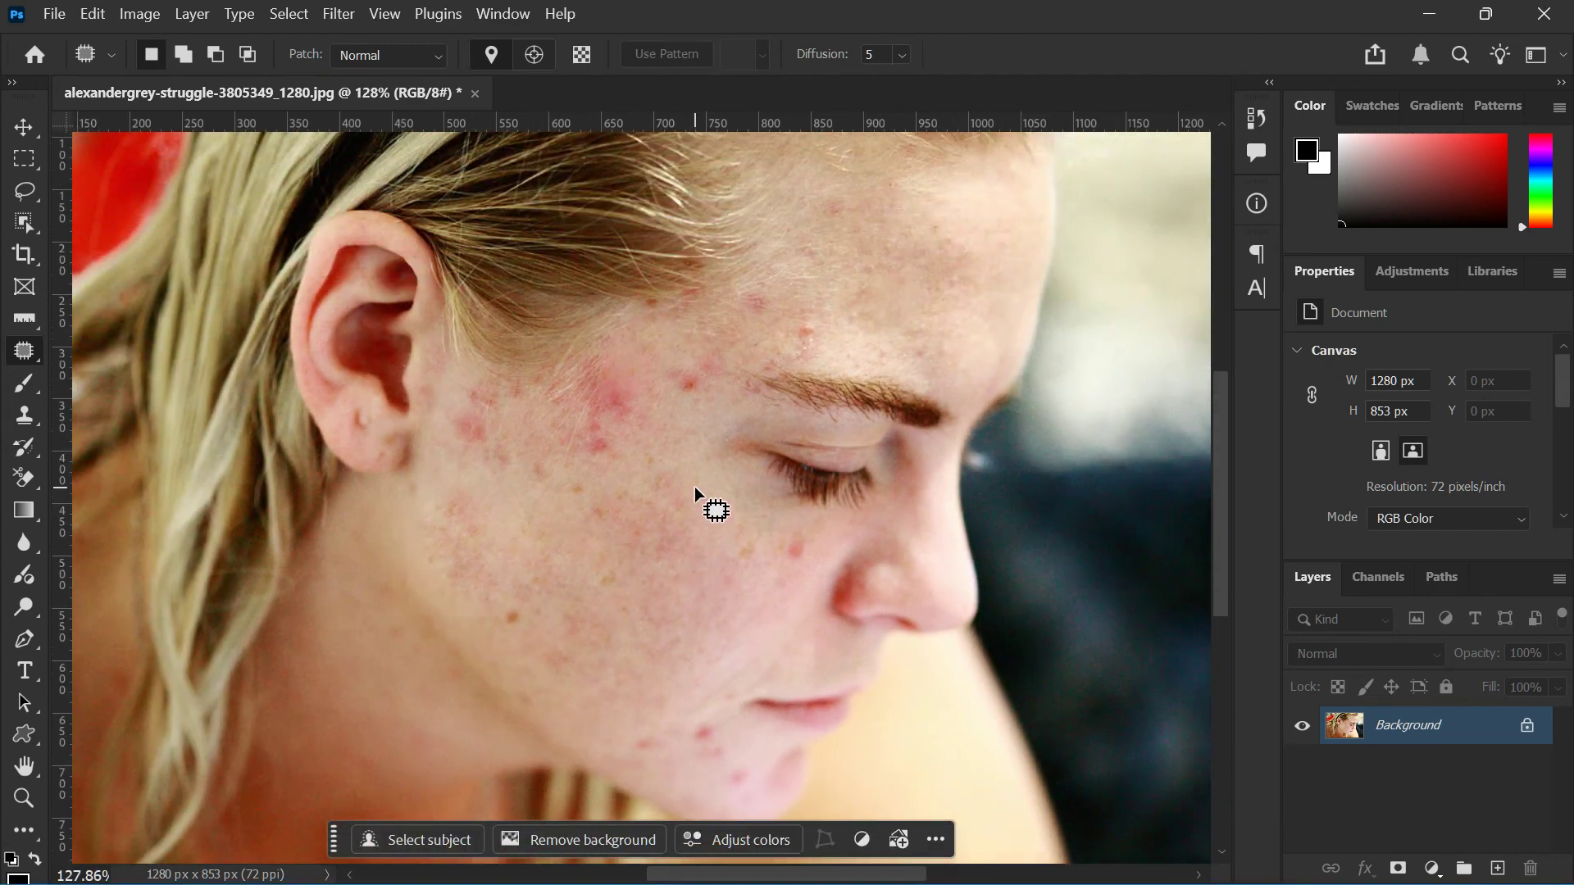
{"action": "scroll", "coordinate": [695, 503], "scroll_direction": "down", "scroll_amount": 4}
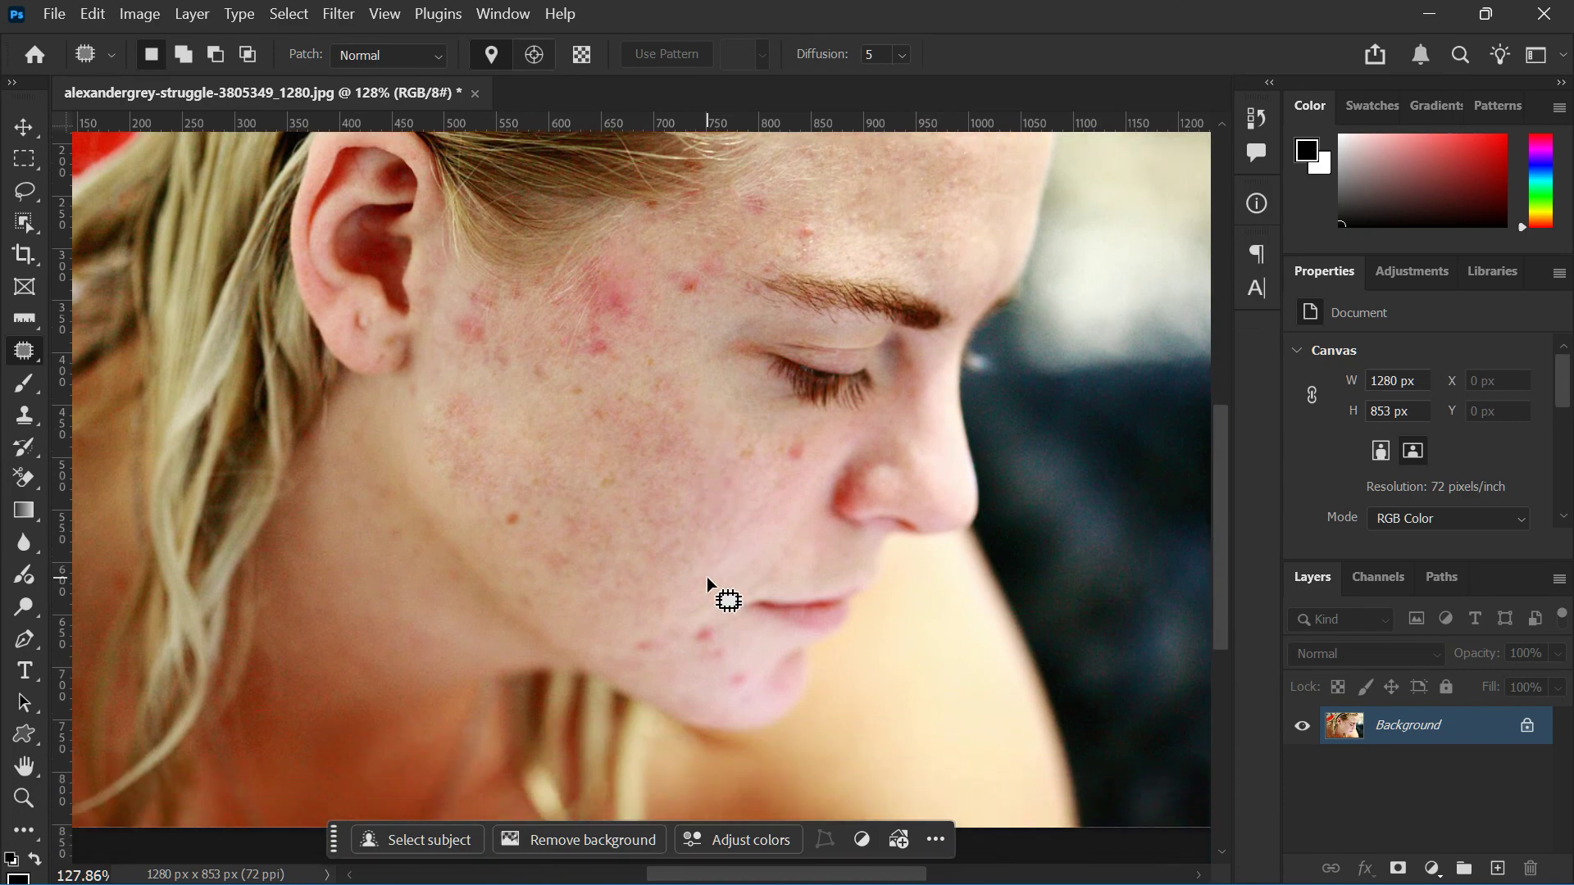
{"action": "scroll", "coordinate": [705, 589], "scroll_direction": "up", "scroll_amount": 4}
{"action": "scroll", "coordinate": [704, 589], "scroll_direction": "up", "scroll_amount": 1}
{"action": "mouse_move", "coordinate": [704, 492]}
{"action": "left_mouse_down"}
{"action": "mouse_move", "coordinate": [568, 500]}
{"action": "mouse_move", "coordinate": [521, 566]}
{"action": "left_mouse_up"}
{"action": "mouse_move", "coordinate": [621, 624]}
{"action": "left_mouse_down"}
{"action": "mouse_move", "coordinate": [736, 570]}
{"action": "mouse_move", "coordinate": [693, 501]}
{"action": "mouse_move", "coordinate": [658, 353]}
{"action": "left_mouse_up"}
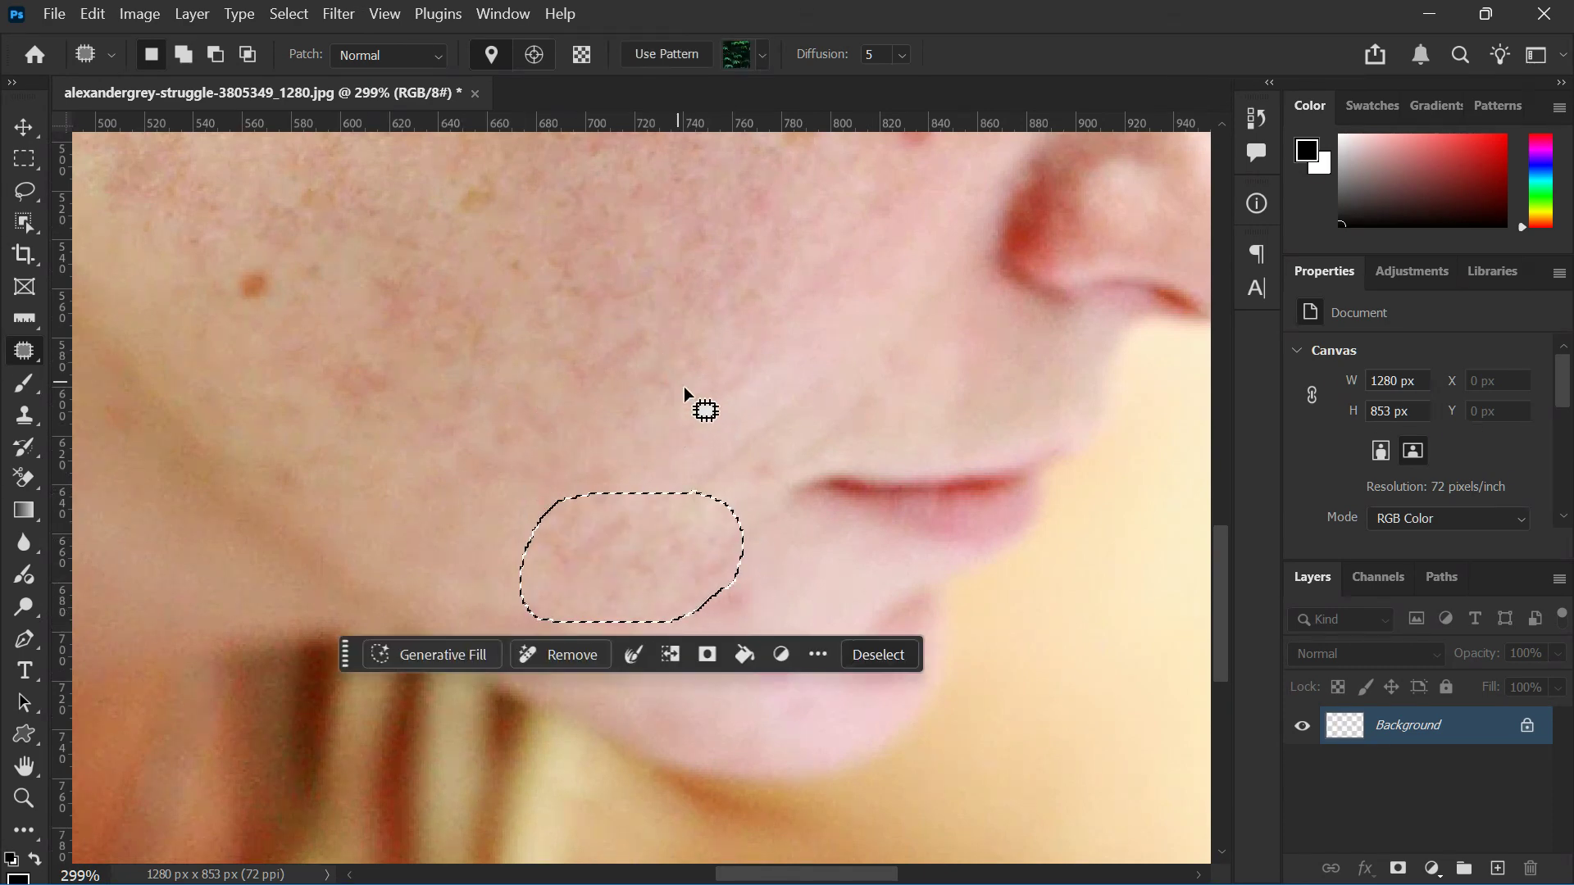
Outline the remaining red spots on the chin, patch them with clear skin from above the mouth corner, and clear the selection.
{"action": "mouse_move", "coordinate": [787, 584]}
{"action": "left_mouse_down"}
{"action": "mouse_move", "coordinate": [756, 560]}
{"action": "mouse_move", "coordinate": [685, 573]}
{"action": "left_mouse_up"}
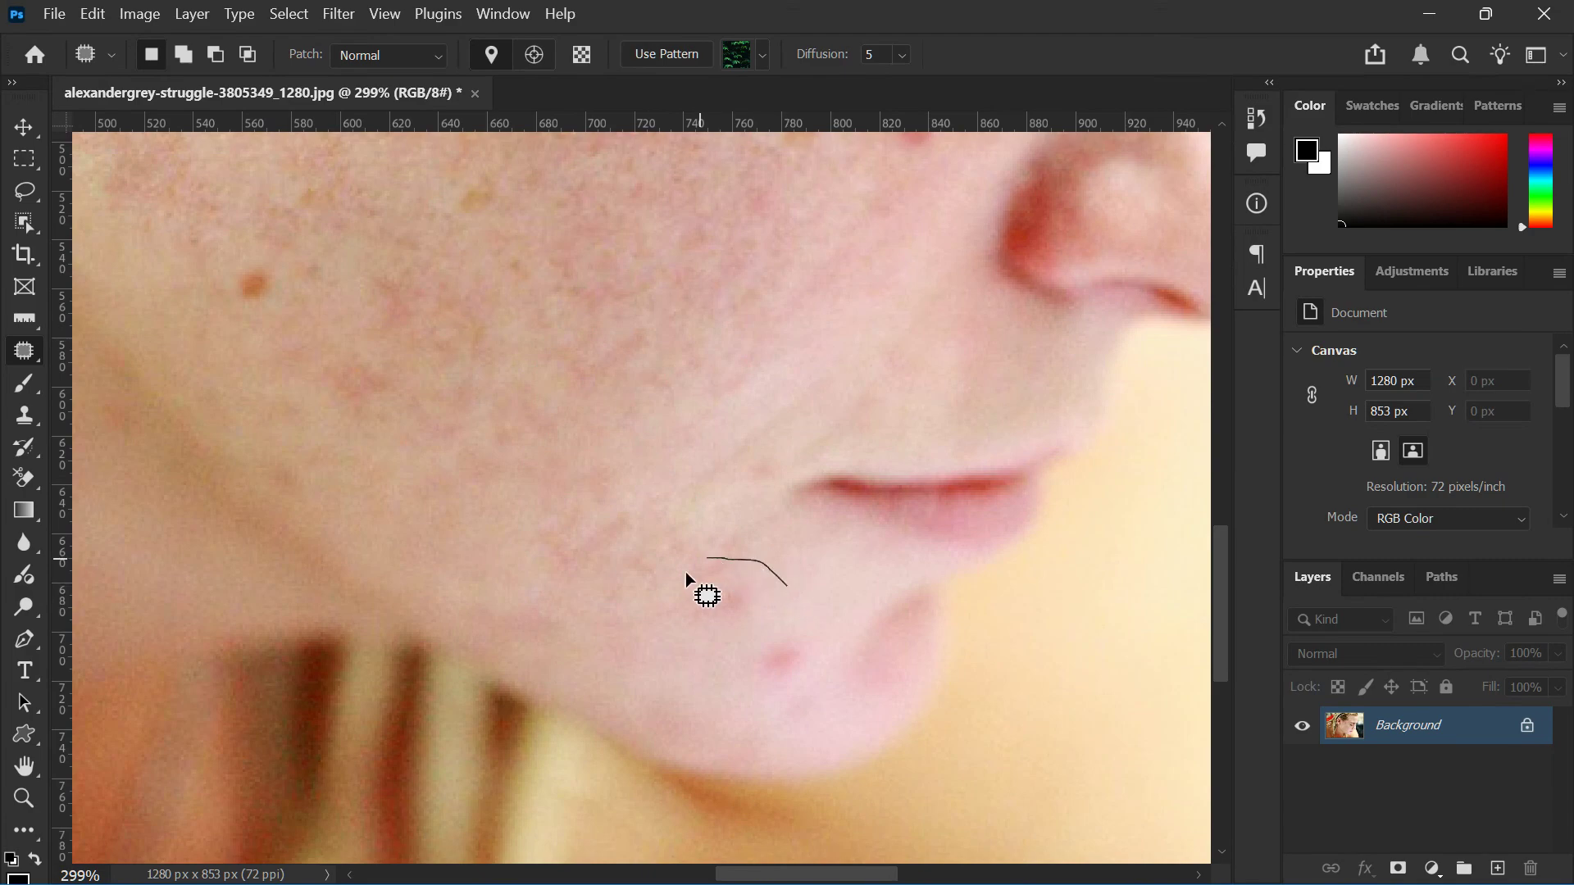
{"action": "mouse_move", "coordinate": [749, 707]}
{"action": "left_mouse_down"}
{"action": "mouse_move", "coordinate": [820, 602]}
{"action": "mouse_move", "coordinate": [787, 586]}
{"action": "mouse_move", "coordinate": [701, 368]}
{"action": "mouse_move", "coordinate": [794, 305]}
{"action": "left_mouse_up"}
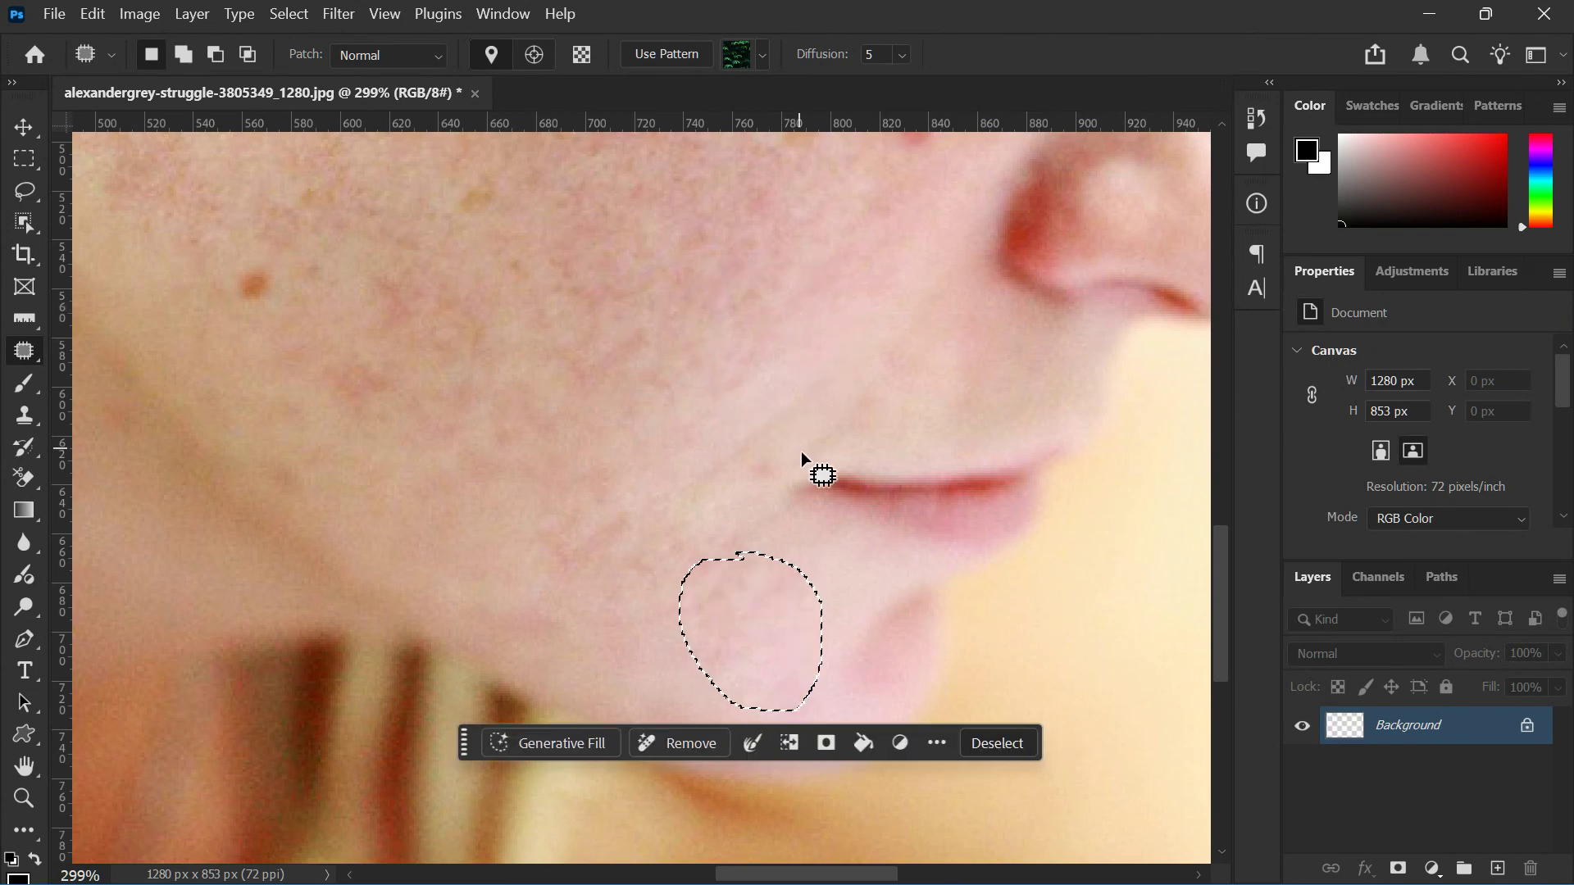
{"action": "left_click", "coordinate": [983, 741]}
Outline the brown mole on the lower cheek, patch it with cheek skin closer to the mouth, and clear the selection.
{"action": "scroll", "coordinate": [766, 545], "scroll_direction": "down", "scroll_amount": 3}
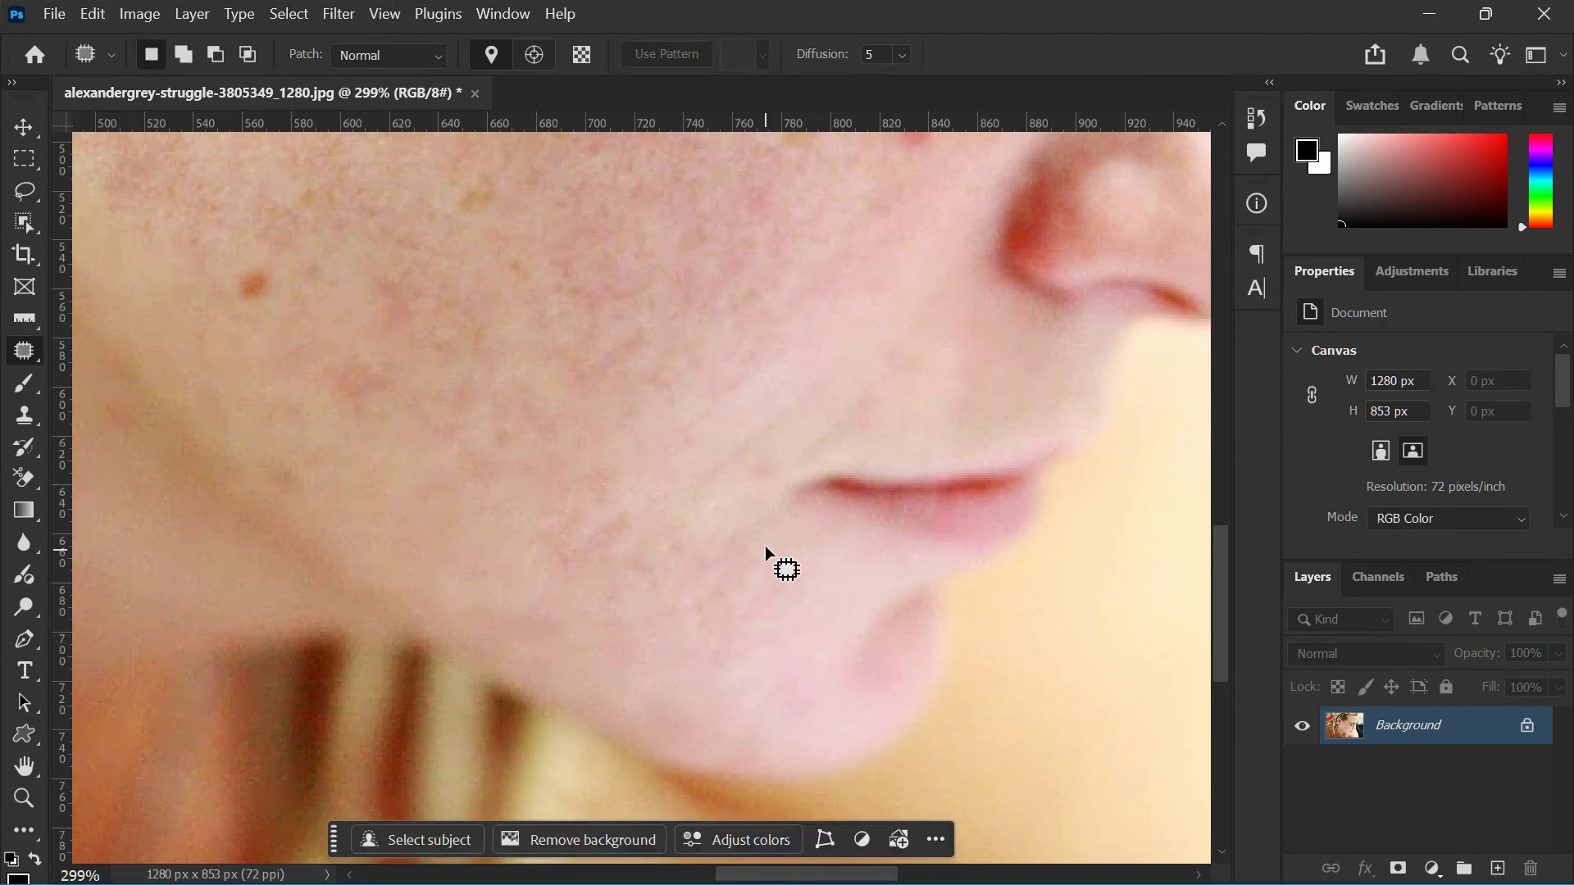
{"action": "scroll", "coordinate": [706, 551], "scroll_direction": "down", "scroll_amount": 3}
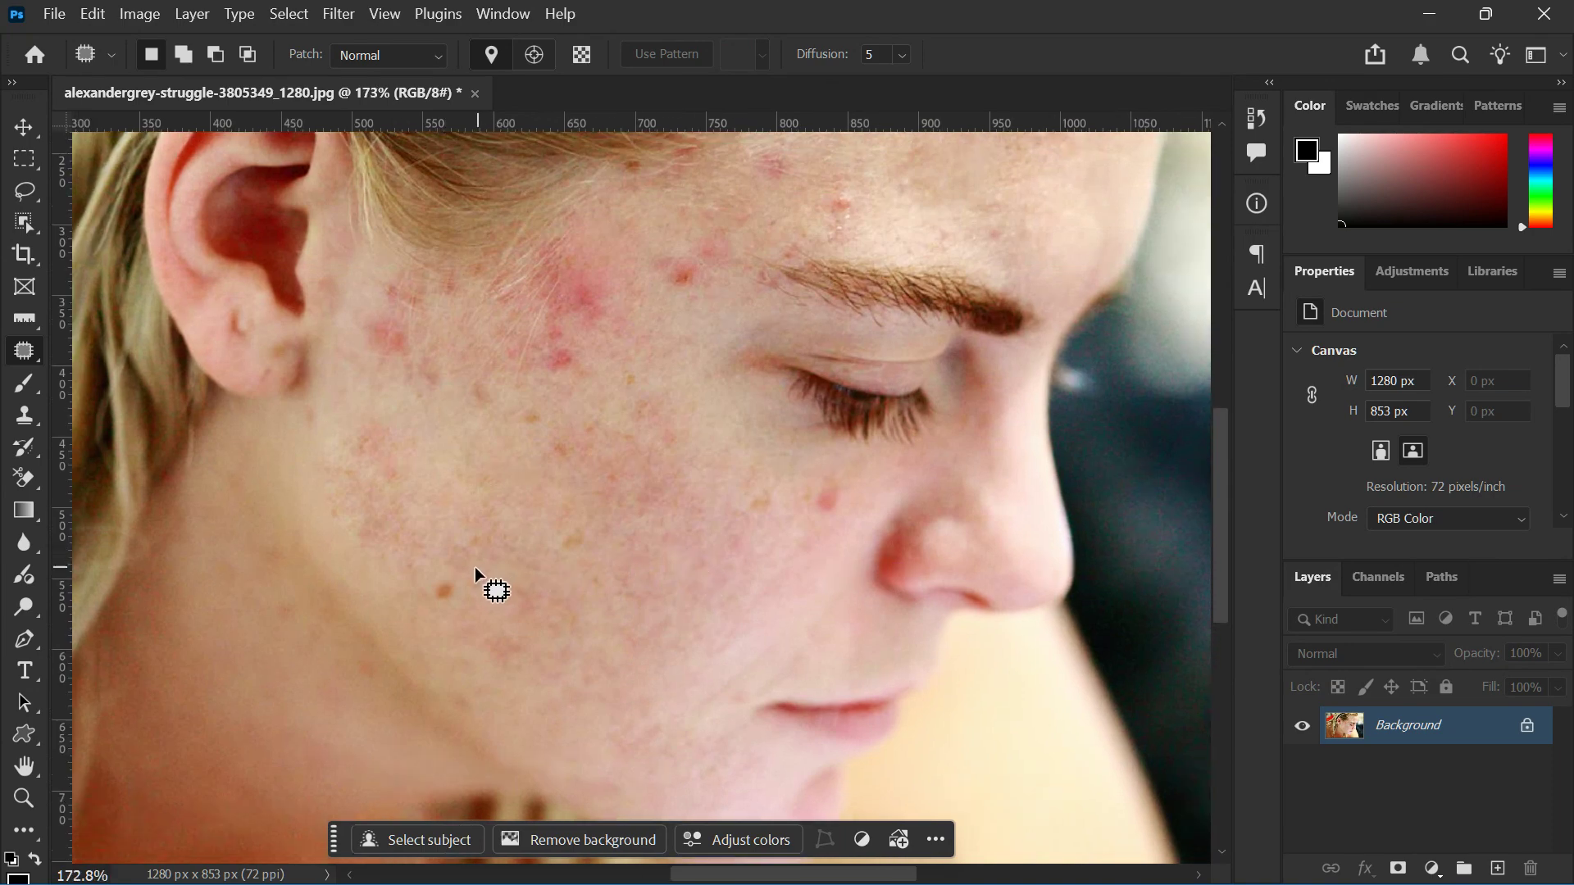
{"action": "left_click_drag", "start_coordinate": [444, 560], "coordinate": [420, 625]}
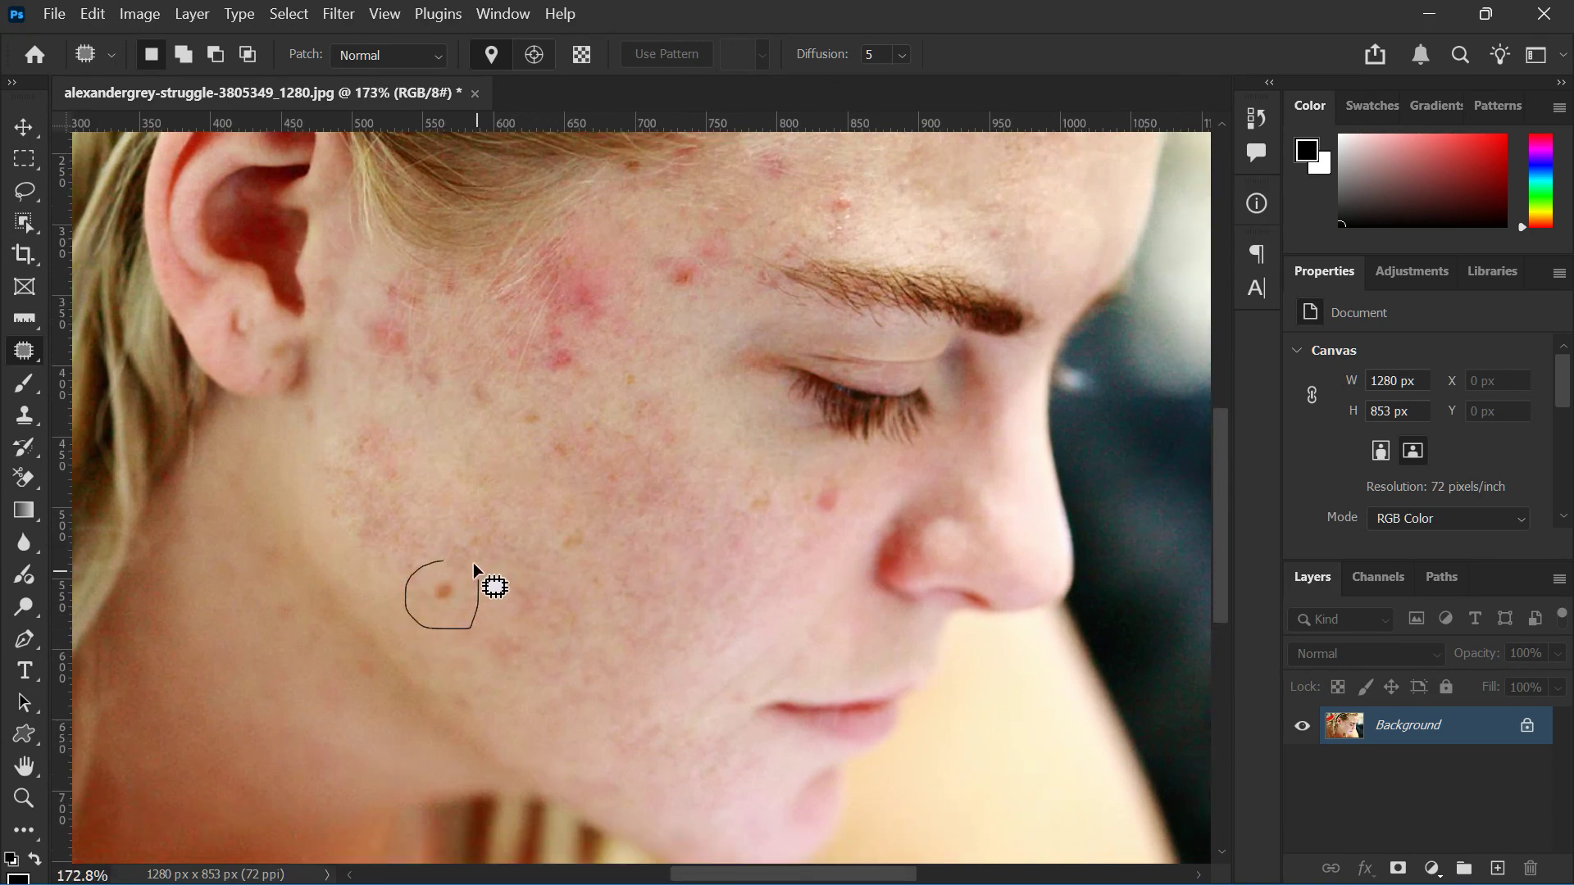
{"action": "left_click_drag", "start_coordinate": [474, 562], "coordinate": [734, 600]}
{"action": "left_click", "coordinate": [690, 660]}
{"action": "scroll", "coordinate": [597, 553], "scroll_direction": "down", "scroll_amount": 2}
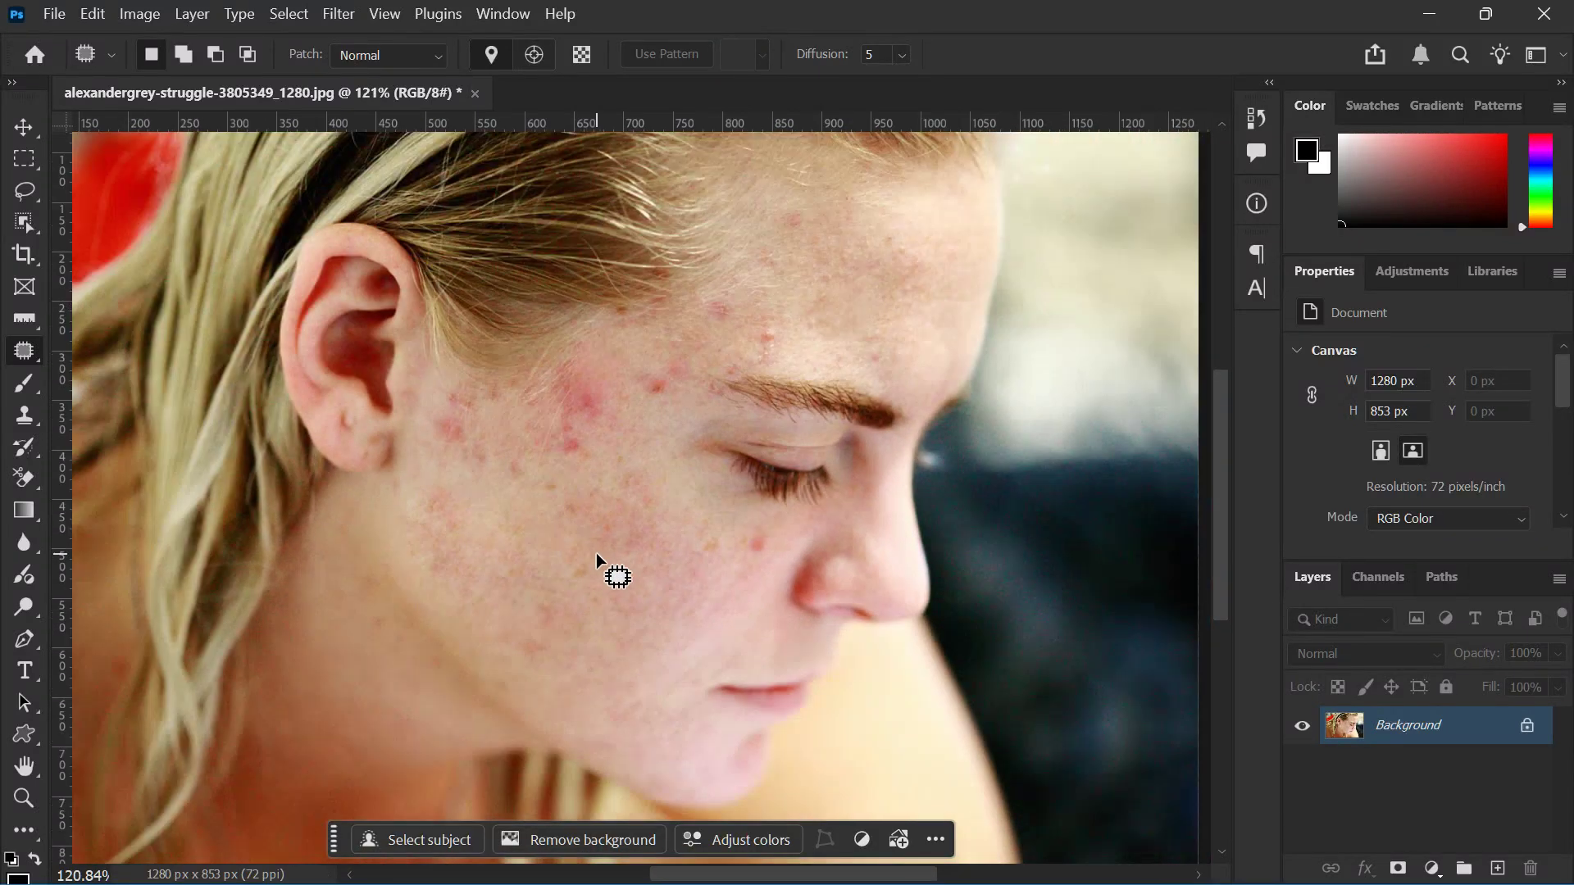